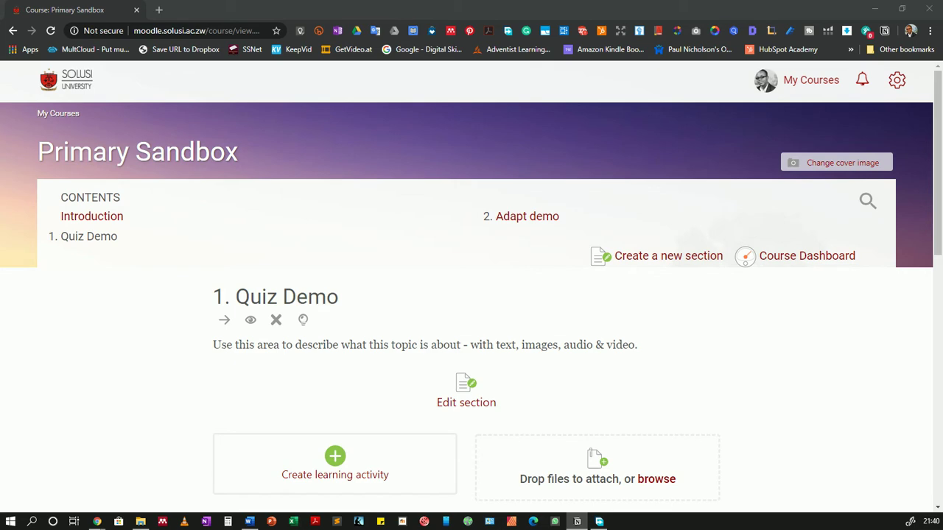
- Add a Quiz activity to the Quiz Demo section and name it "Demo Quiz"
left_click(364, 462)
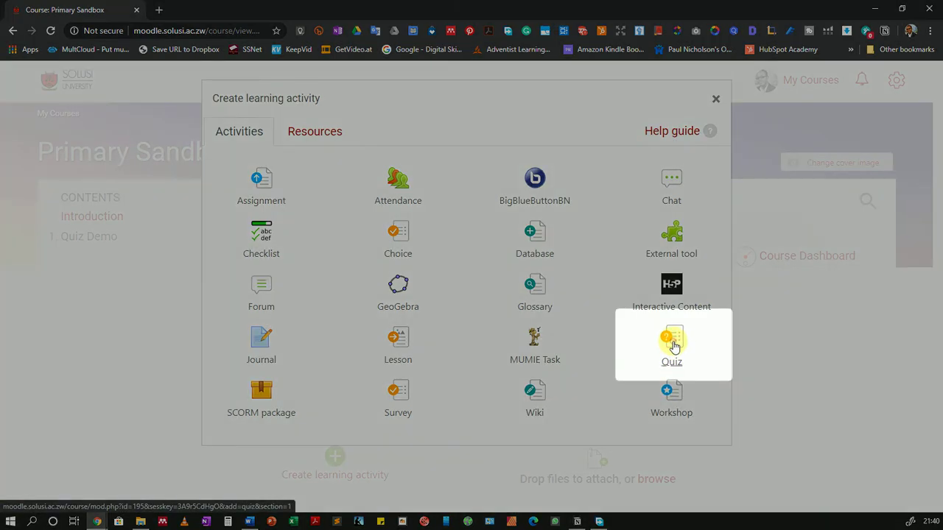
left_click(672, 340)
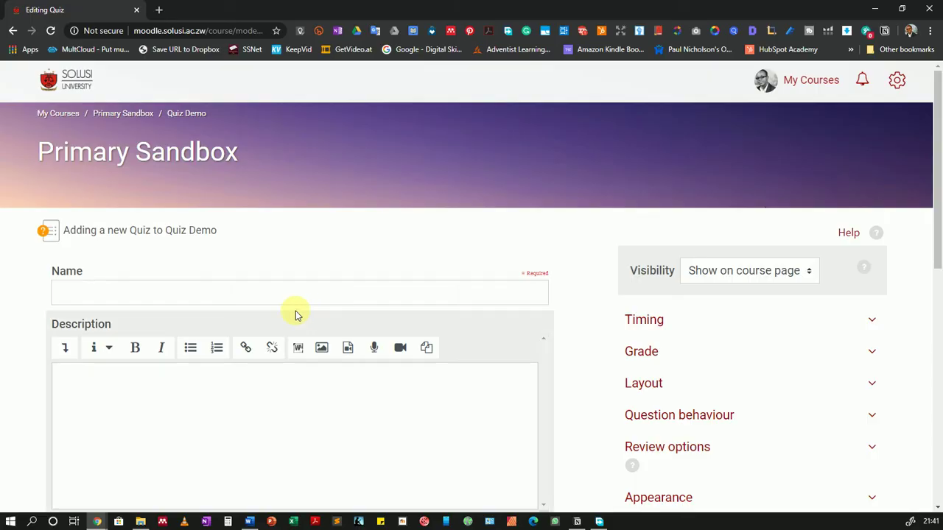
left_click(310, 293)
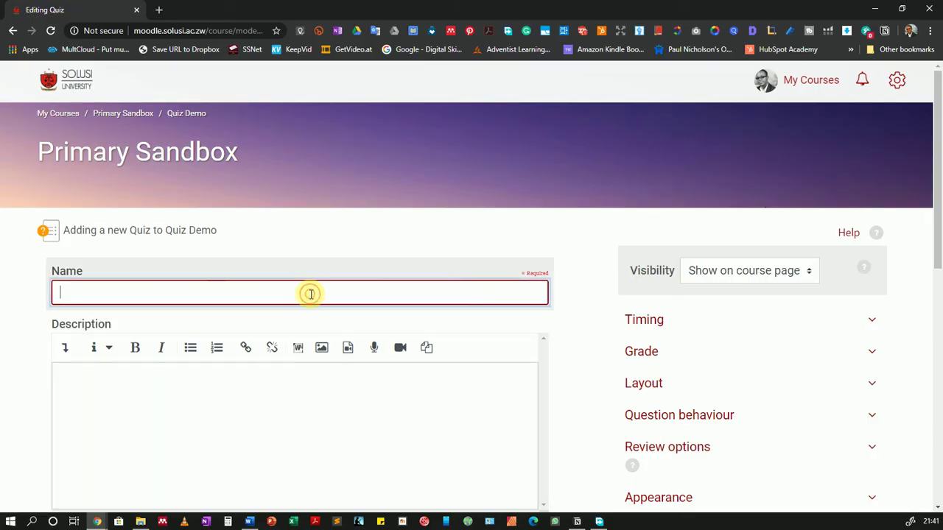
type("Demo Q")
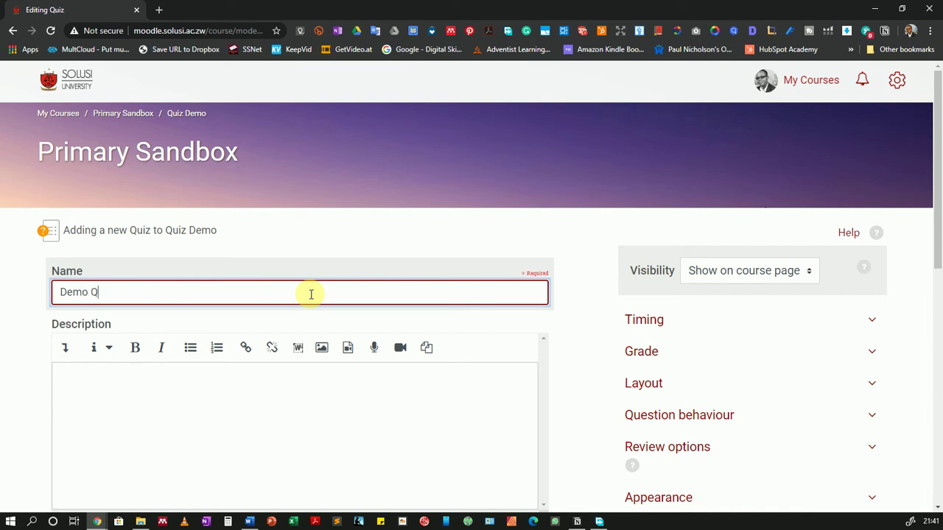
type("uiz")
key("Tab")
- Enter "Answer all questions" as the quiz description
left_click(303, 396)
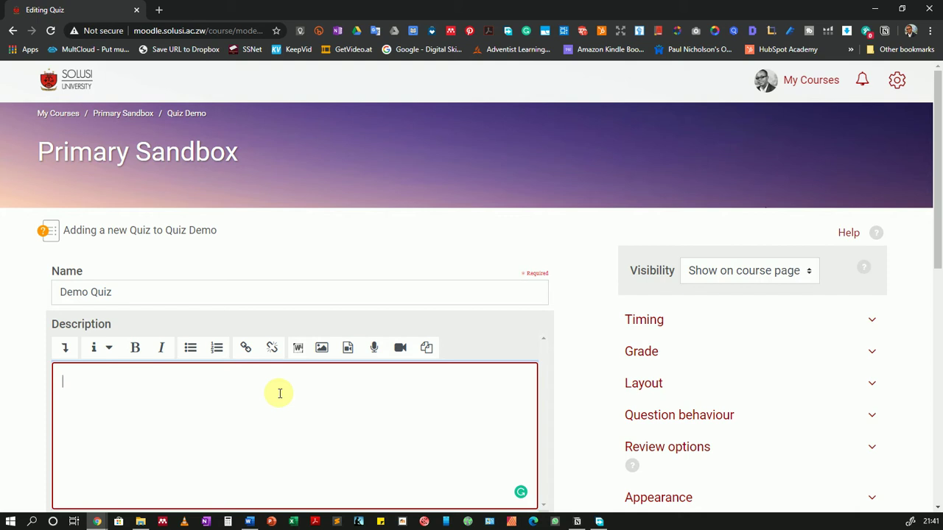
type("Answer 1")
key("BackSpace")
key("BackSpace")
type("all questions")
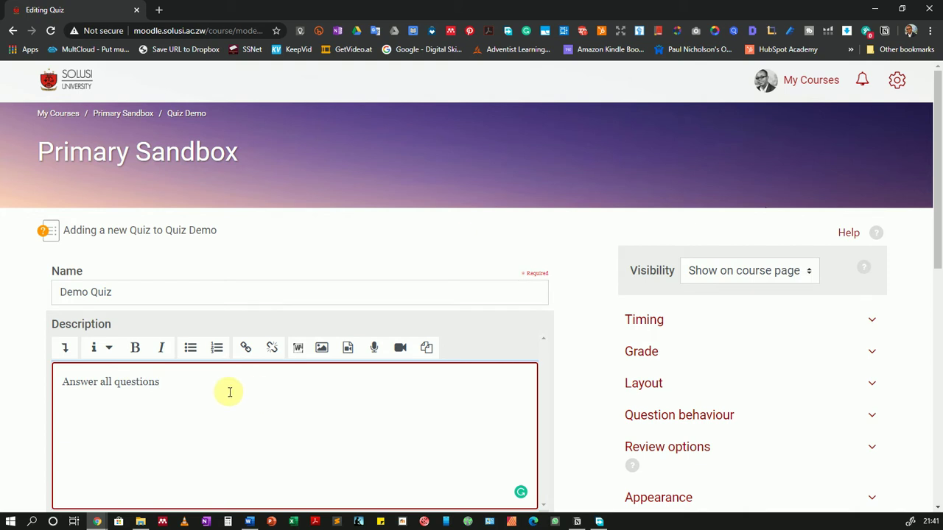
- Enable the quiz's opening date in the Timing settings and set the opening time to 08:00
scroll(488, 362, "down", 1)
scroll(489, 359, "down", 1)
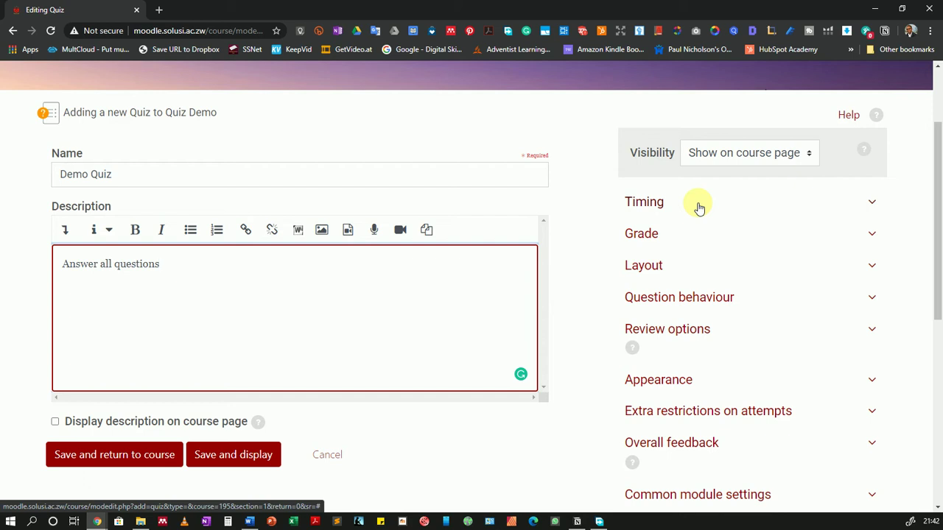
left_click(871, 204)
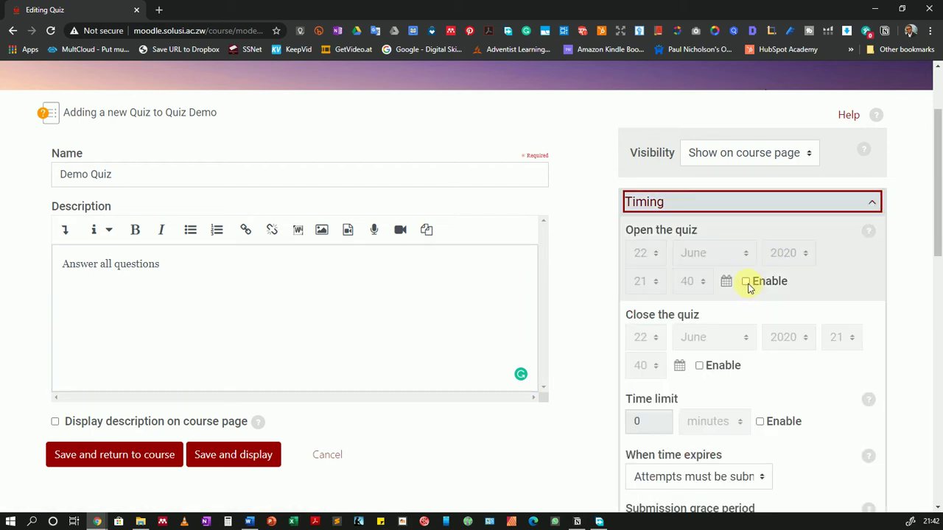
left_click(745, 282)
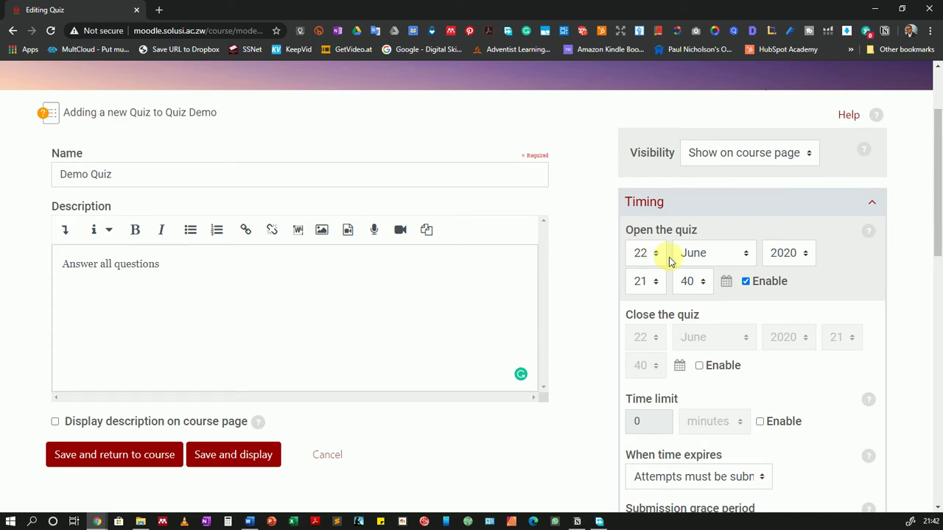
left_click(648, 282)
scroll(652, 147, "up", 2)
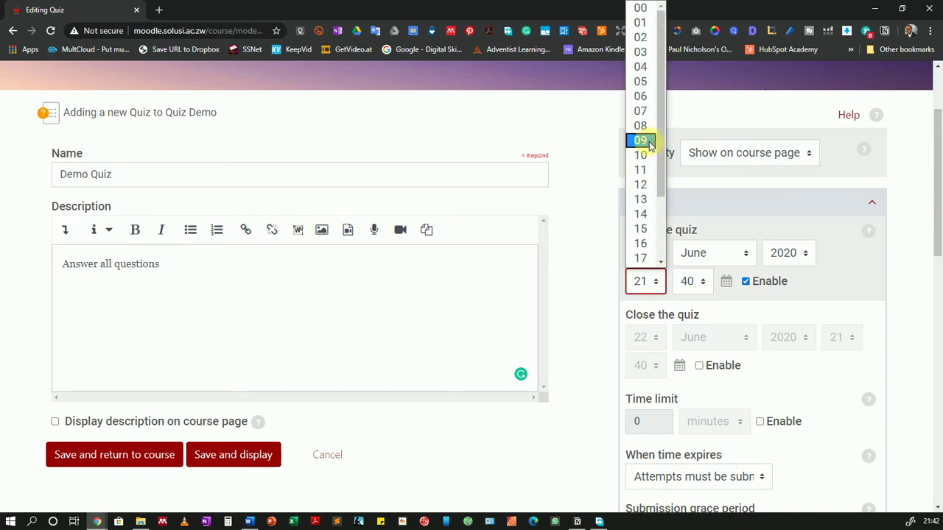
left_click(644, 128)
left_click(701, 295)
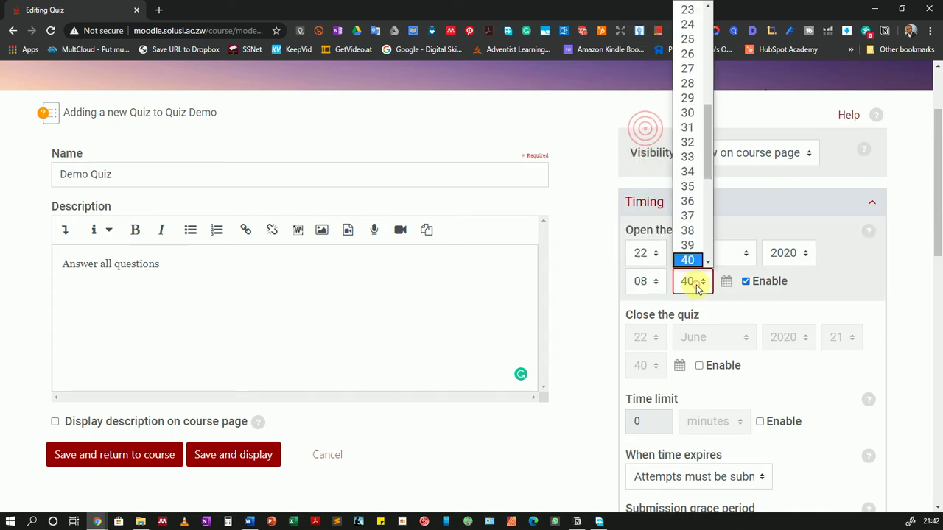
scroll(685, 125, "up", 4)
left_click(687, 9)
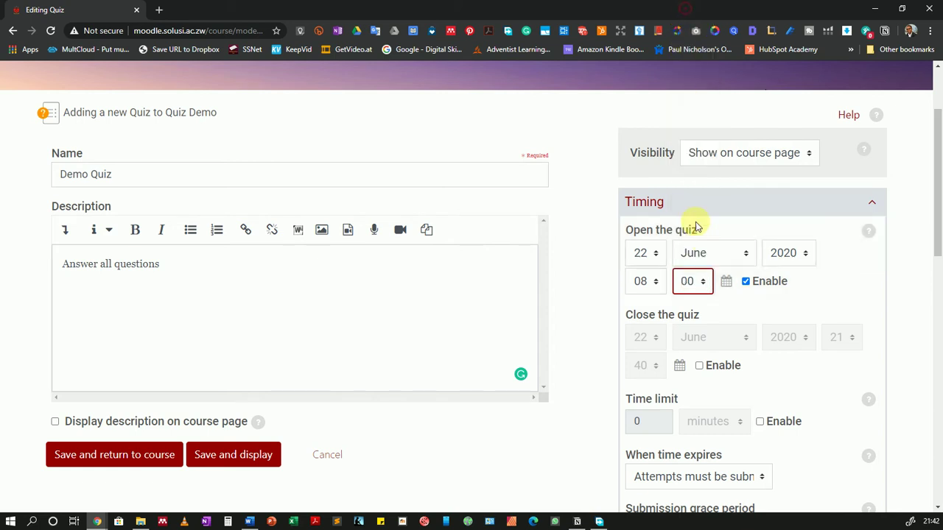
- Enable the quiz's closing date and set the closing time to 14:00
left_click(699, 368)
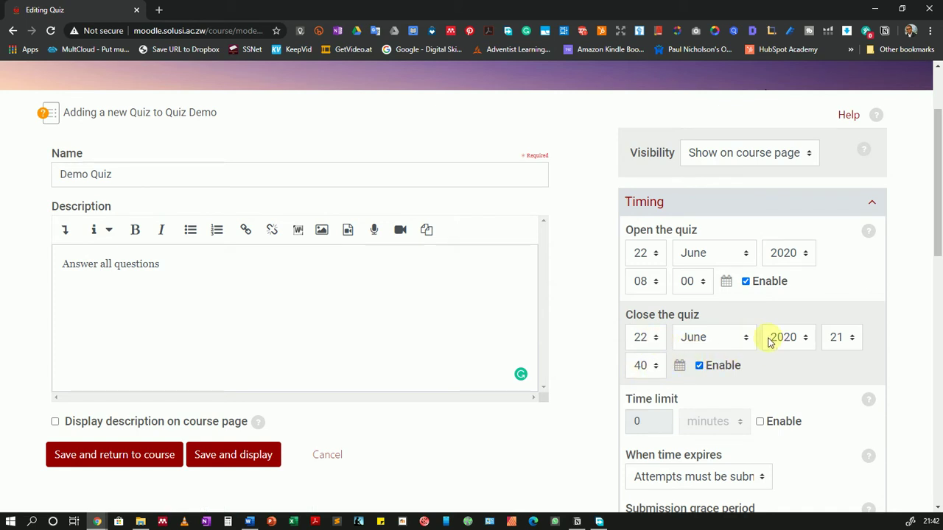
left_click(844, 339)
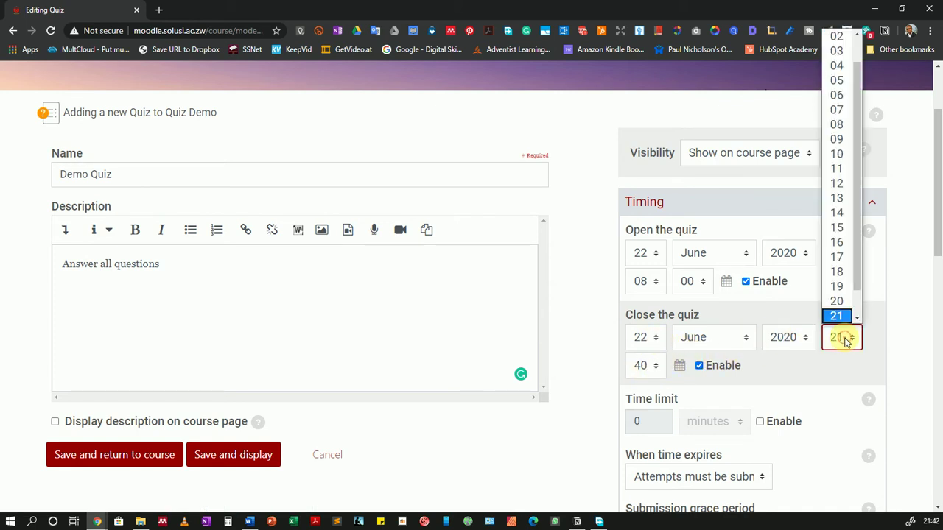
left_click(839, 210)
left_click(653, 366)
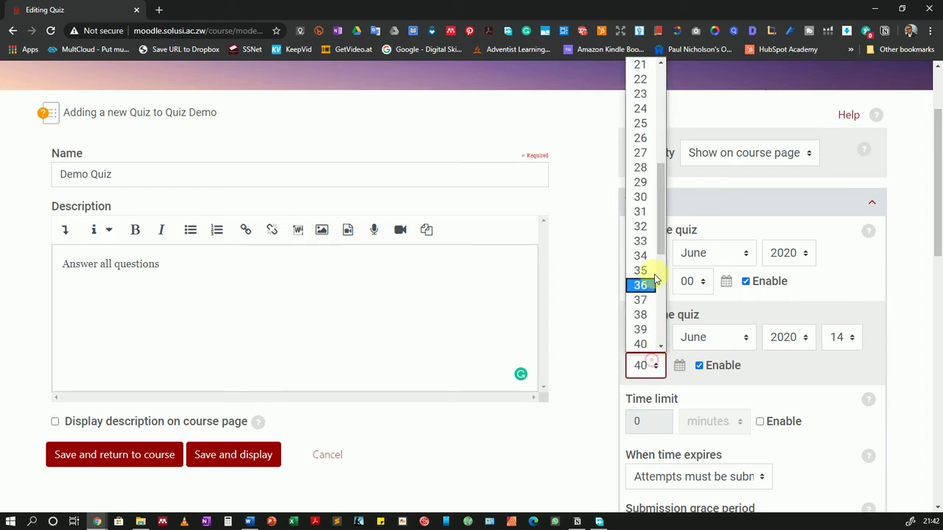
scroll(642, 126, "up", 5)
left_click(638, 67)
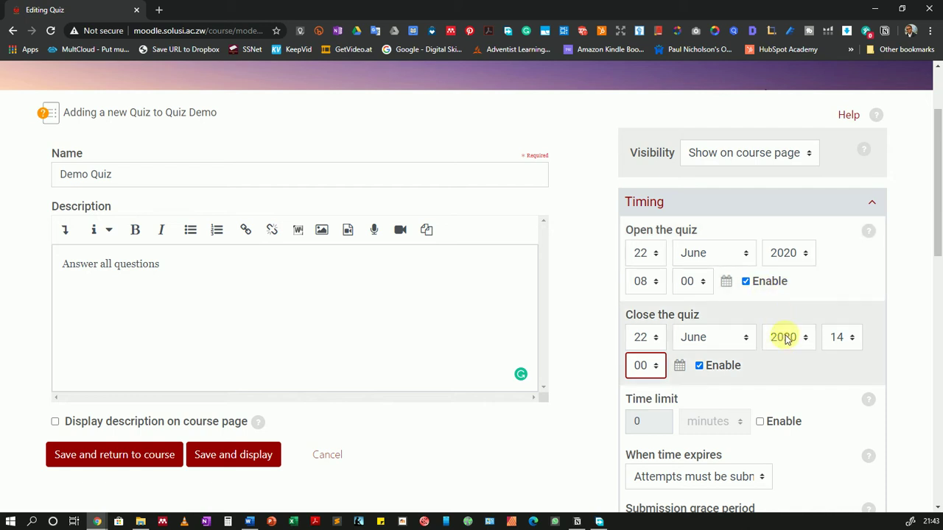
- Enable the quiz's time limit and set it to 5 minutes
scroll(773, 405, "down", 1)
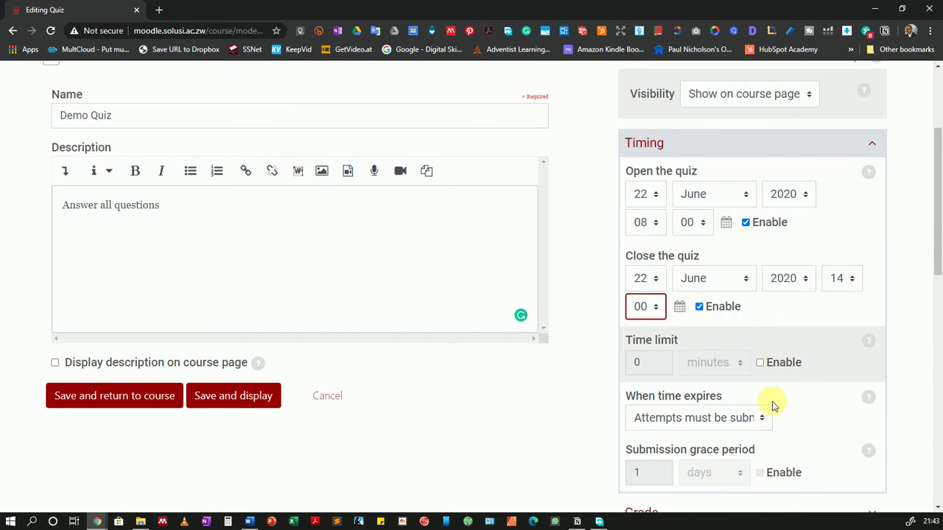
left_click(759, 363)
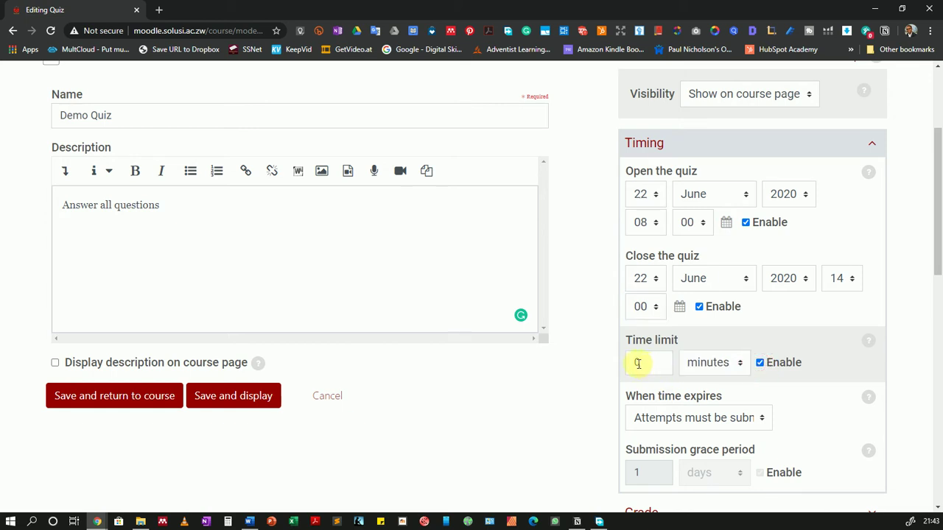
left_click(720, 366)
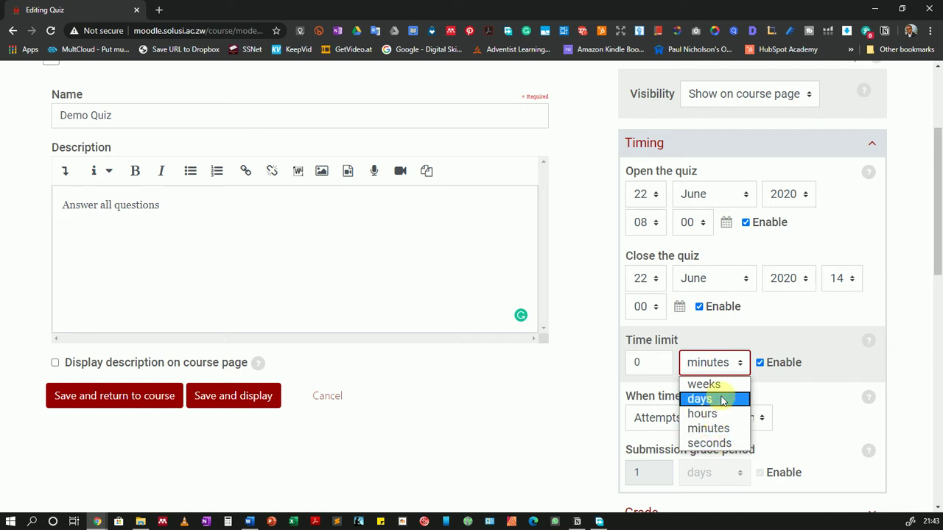
left_click(721, 346)
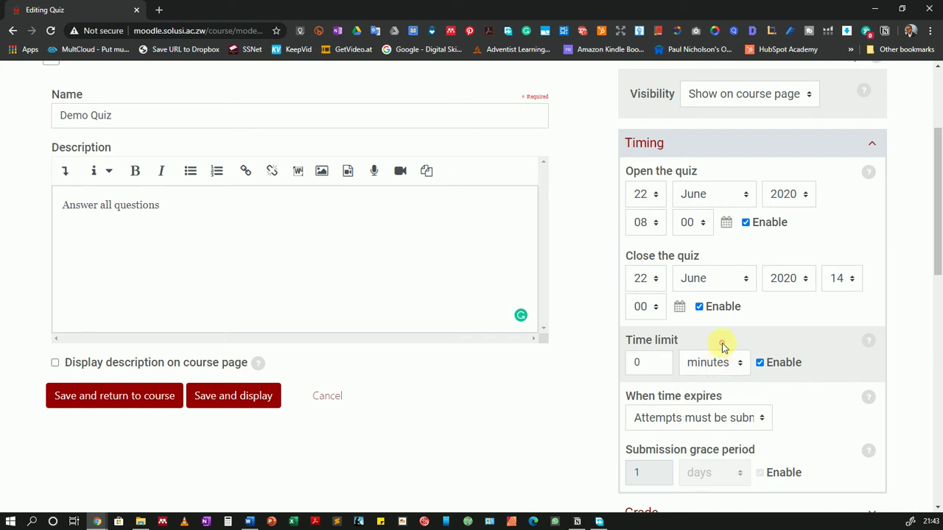
left_click(635, 362)
key("BackSpace")
type("5")
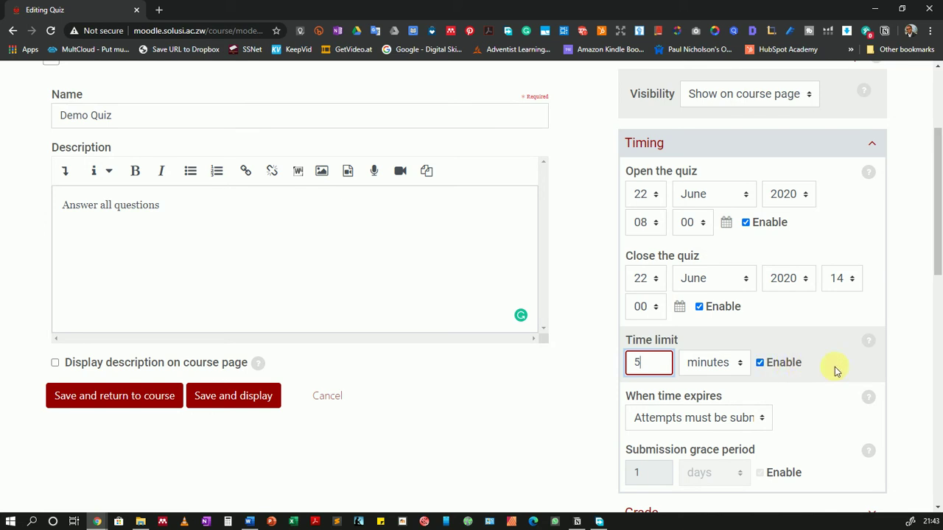
- Have open attempts submitted automatically when the quiz time expires
scroll(810, 366, "down", 2)
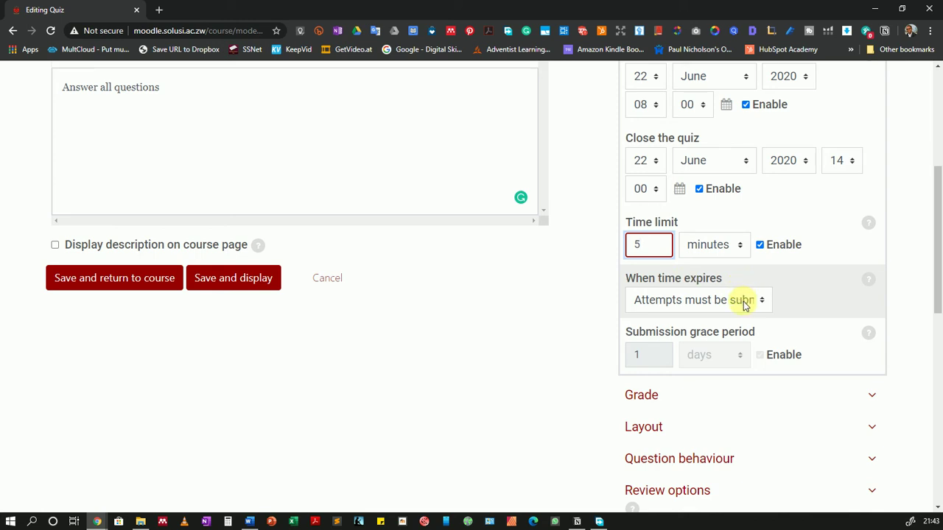
left_click(743, 302)
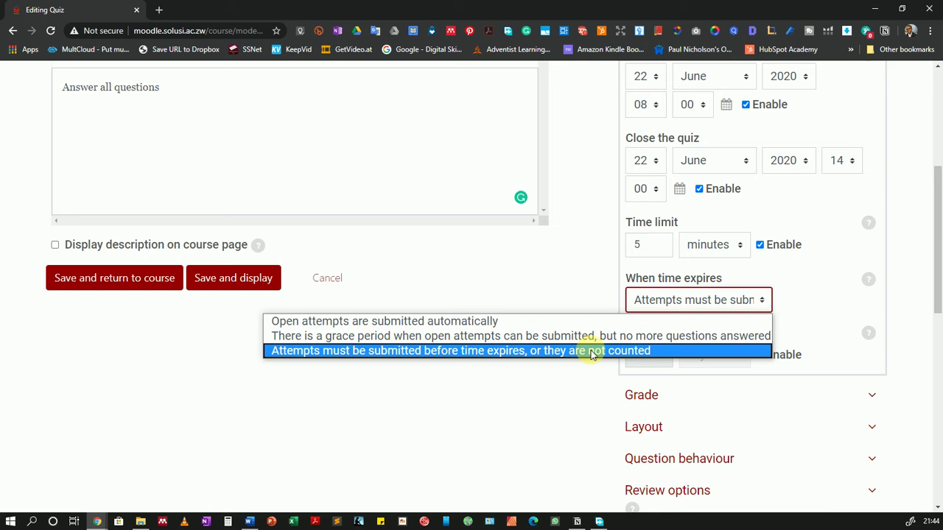
left_click(490, 324)
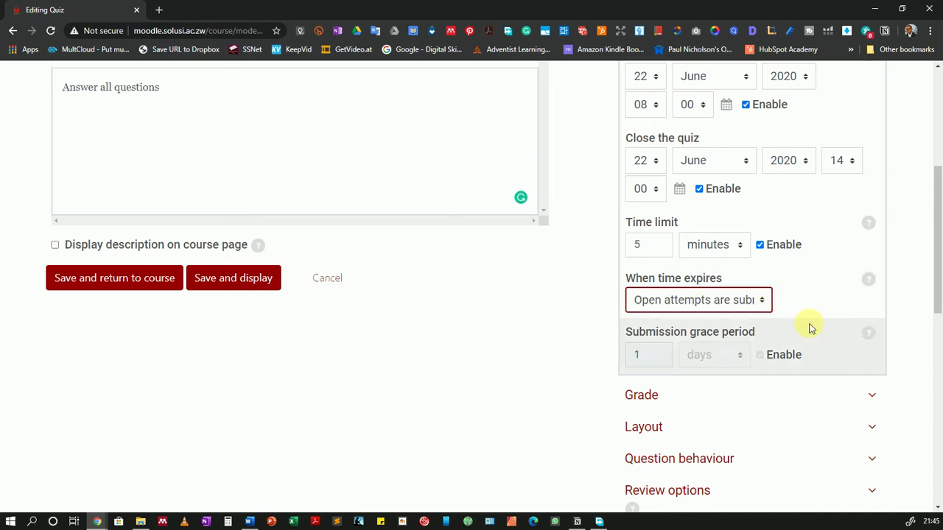
- Try the grace period option for when time expires, view its time units, and return to automatic submission of open attempts
left_click(749, 299)
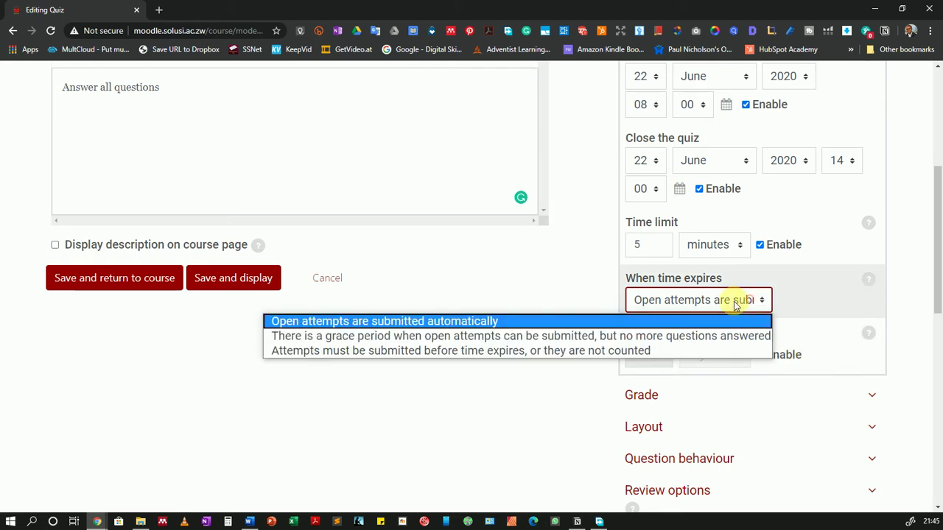
left_click(508, 336)
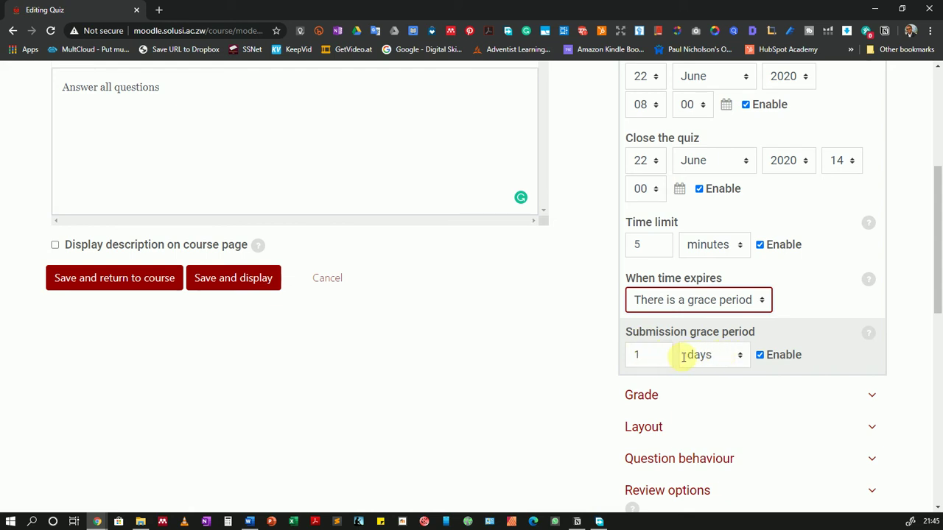
left_click(714, 357)
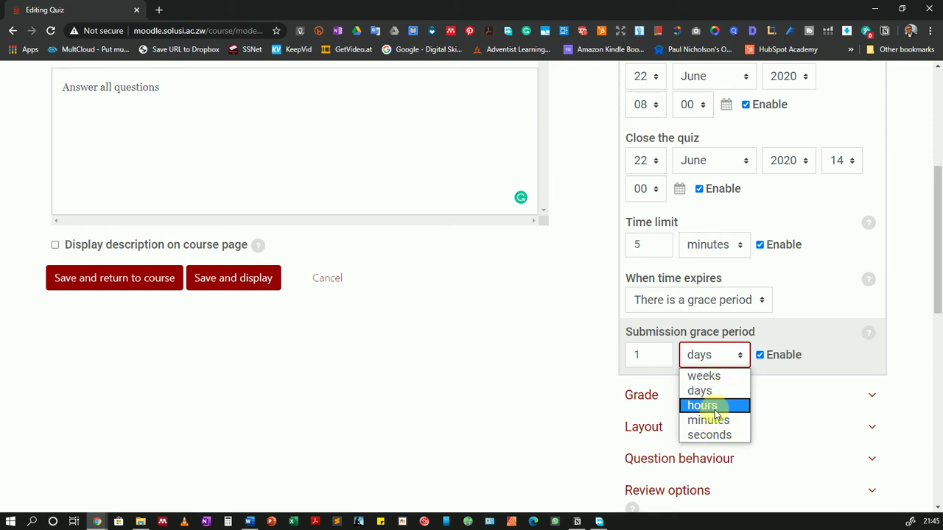
left_click(729, 299)
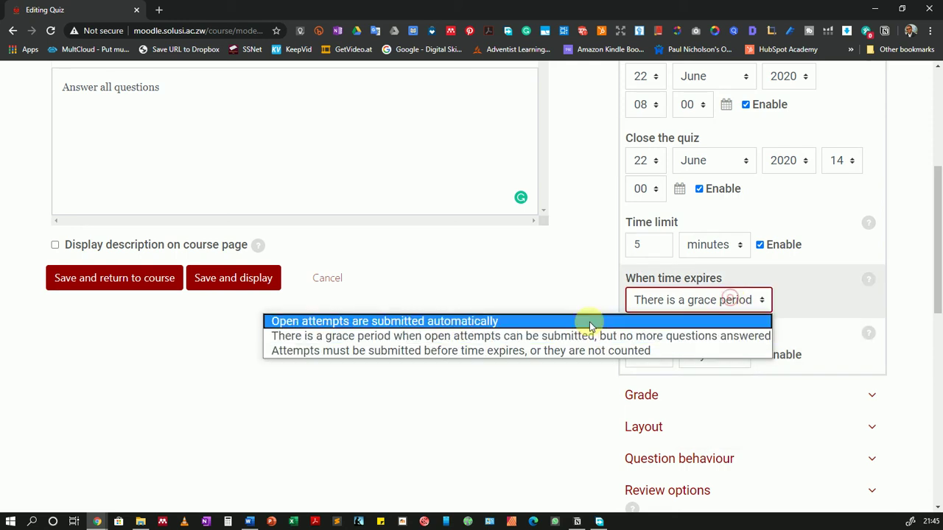
left_click(371, 322)
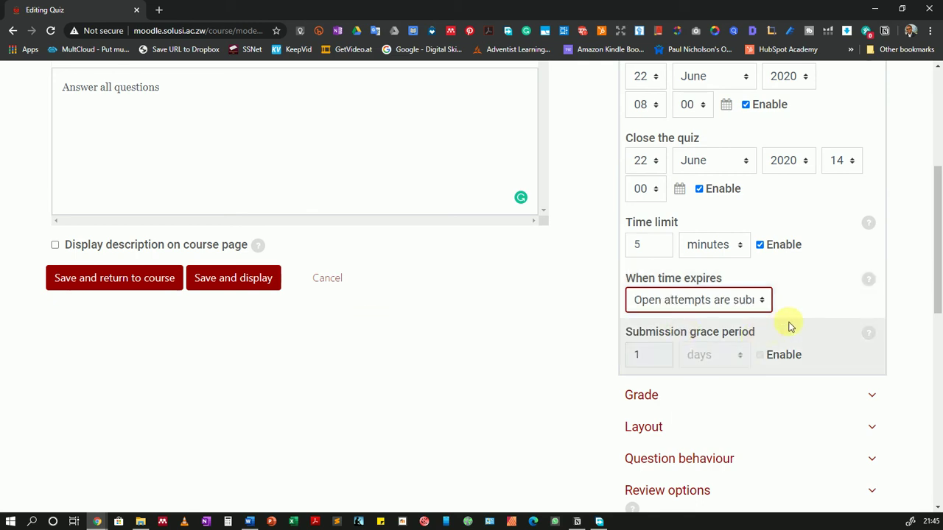
- Limit the attempts allowed to 1 in the Grade settings, keeping the grade category Uncategorised
scroll(789, 326, "up", 3)
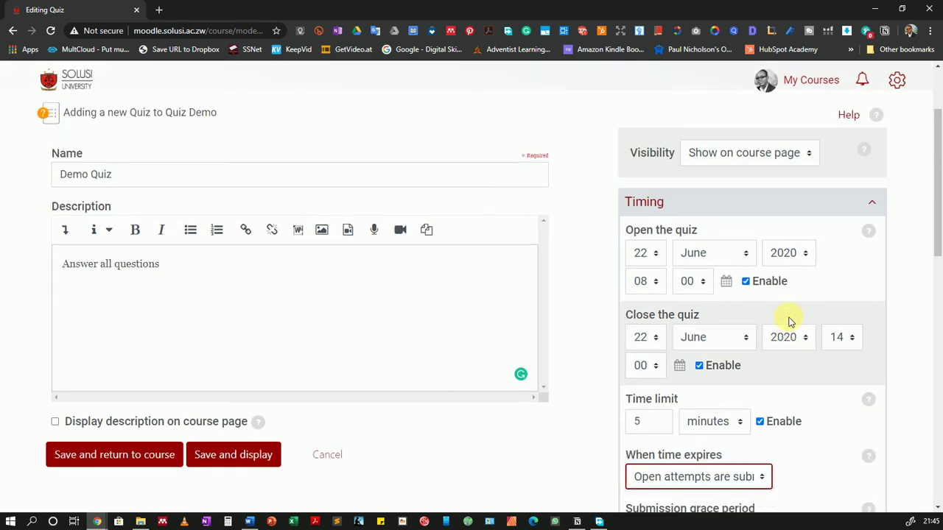
left_click(872, 207)
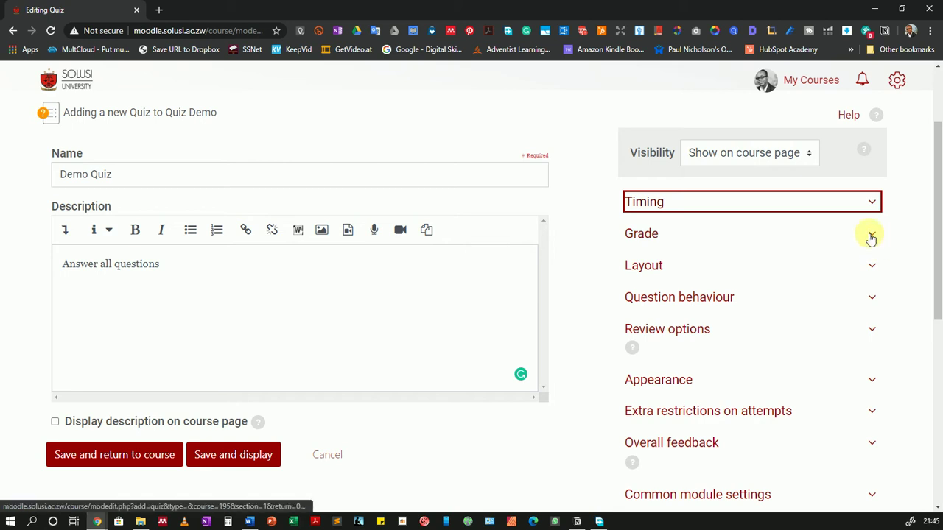
left_click(870, 235)
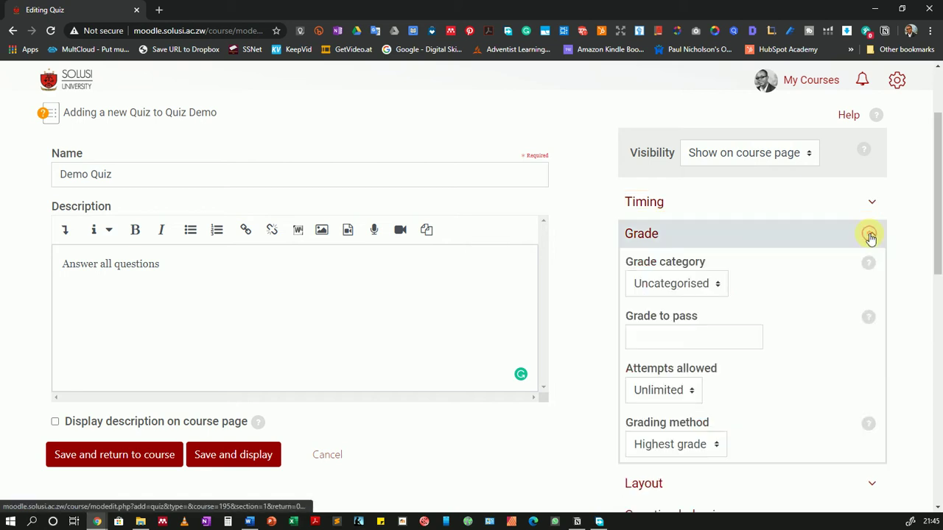
left_click(705, 285)
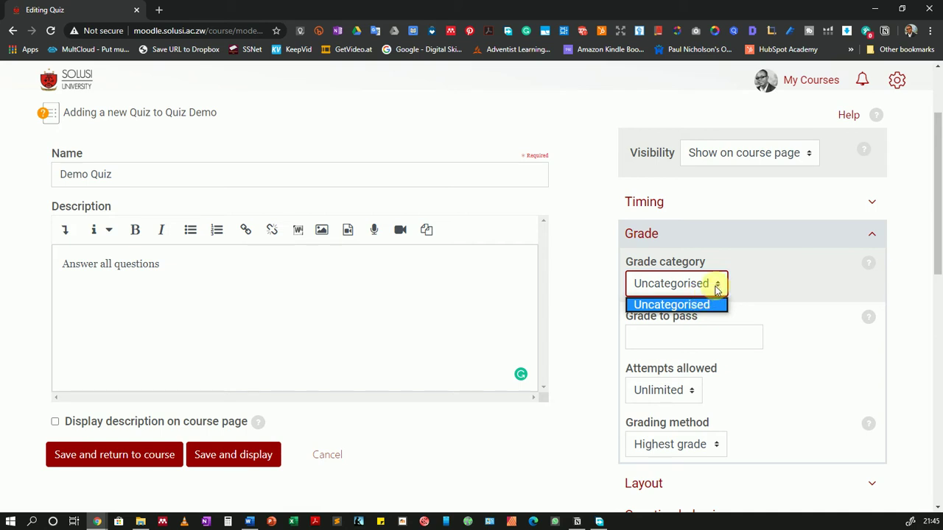
left_click(715, 284)
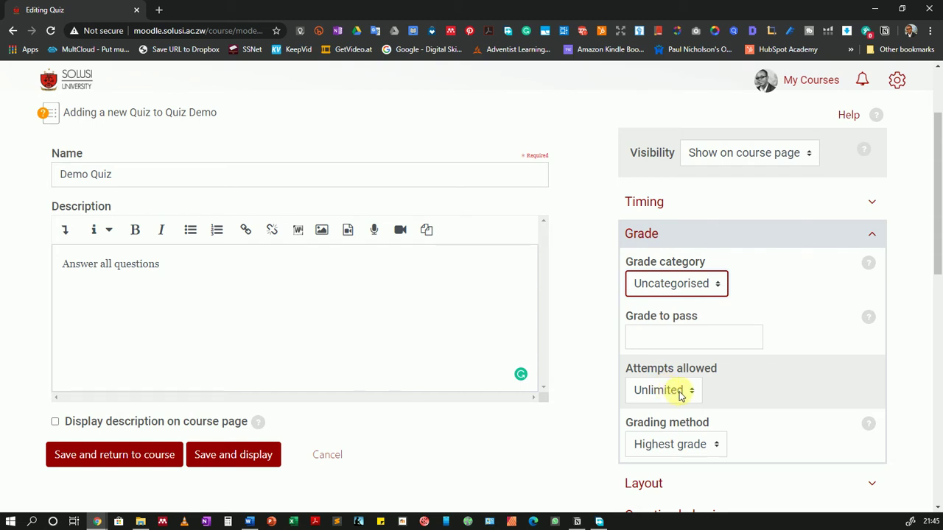
left_click(679, 396)
left_click(669, 243)
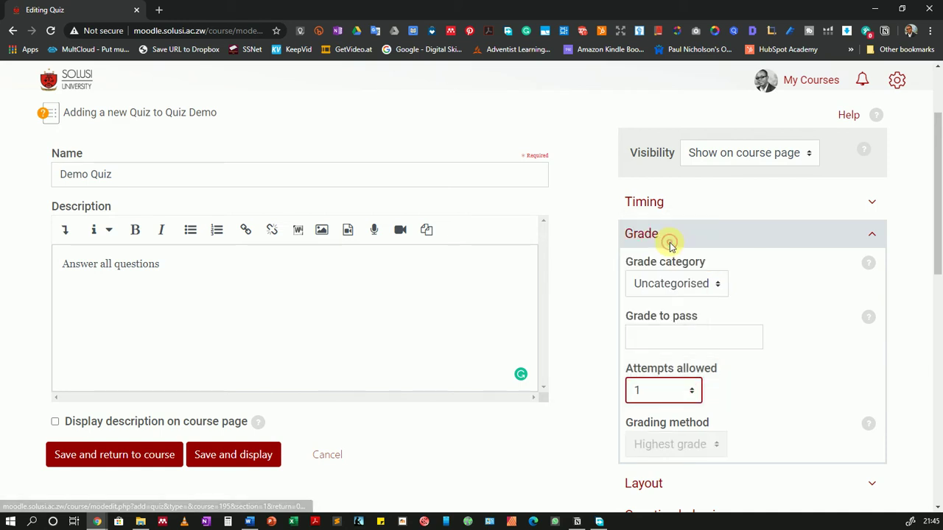
- Try 2 as the attempts allowed to view the grading methods, and return the attempts allowed to 1
scroll(757, 396, "down", 2)
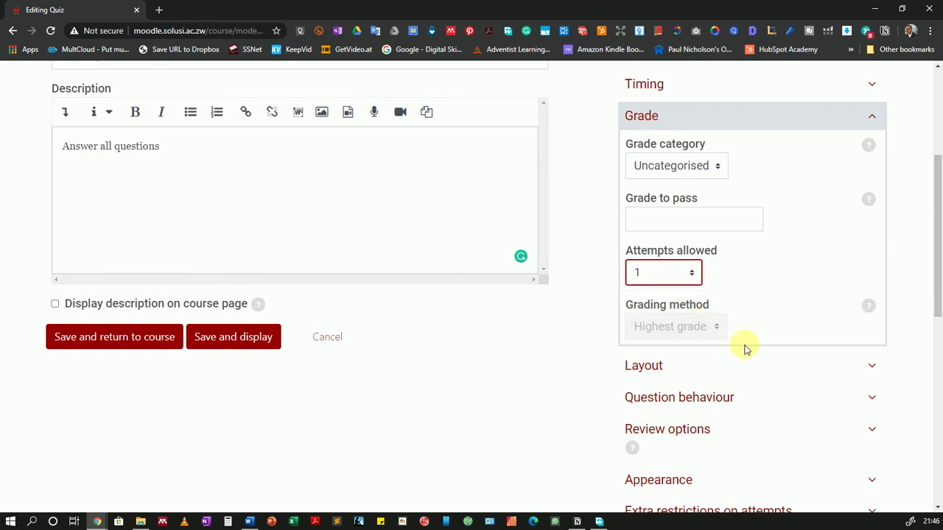
left_click(682, 277)
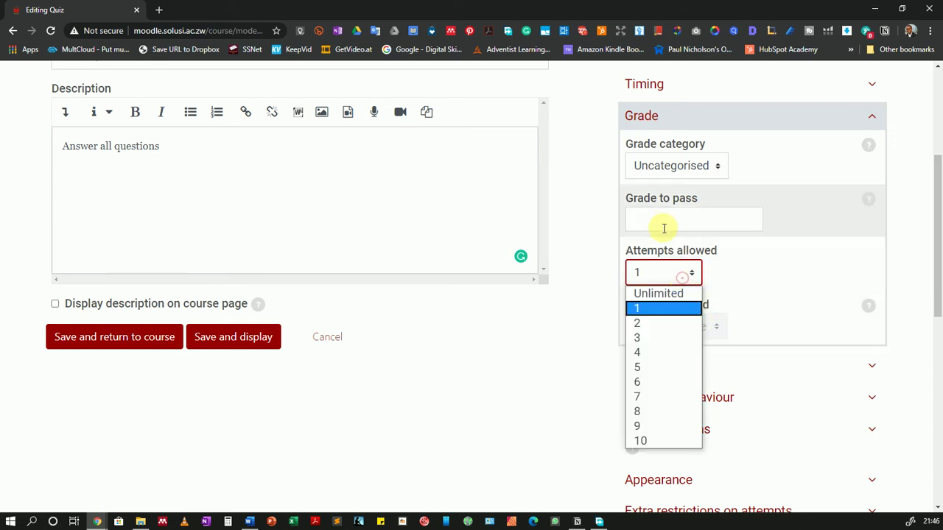
left_click(656, 324)
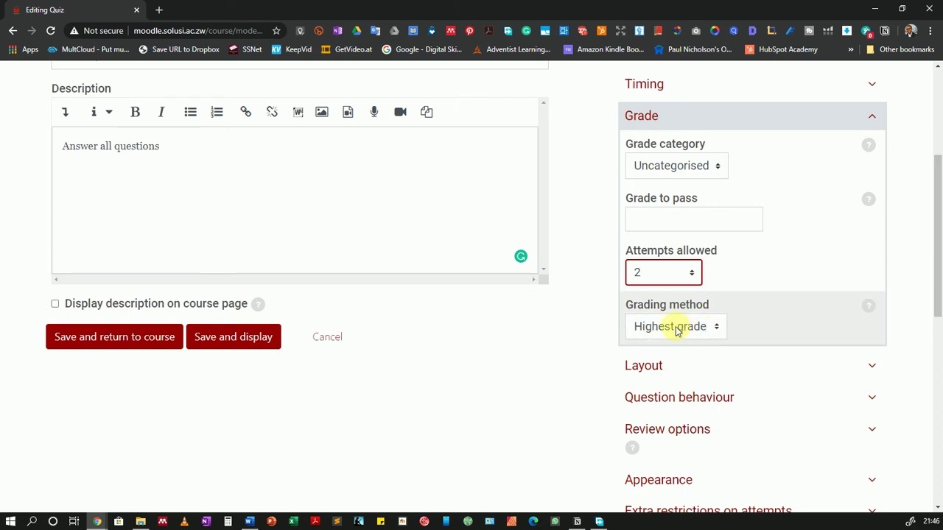
left_click(700, 326)
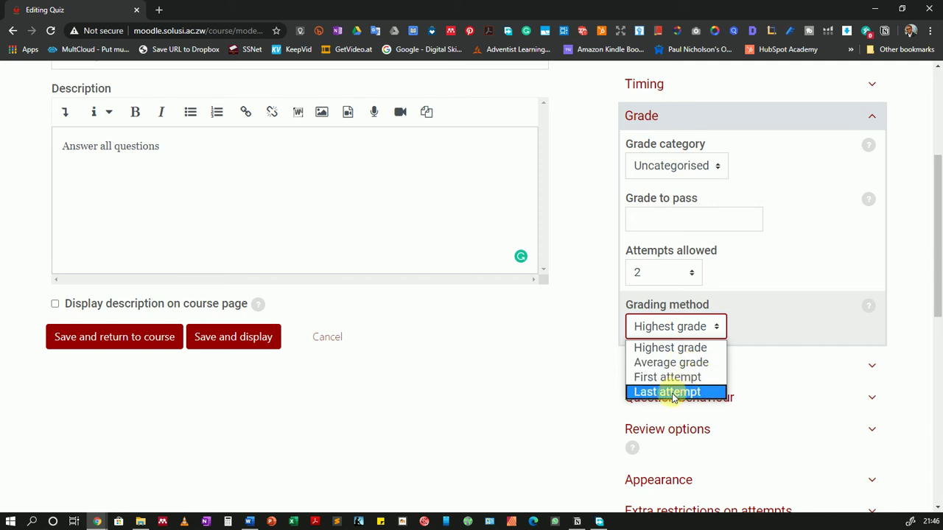
left_click(670, 274)
left_click(660, 307)
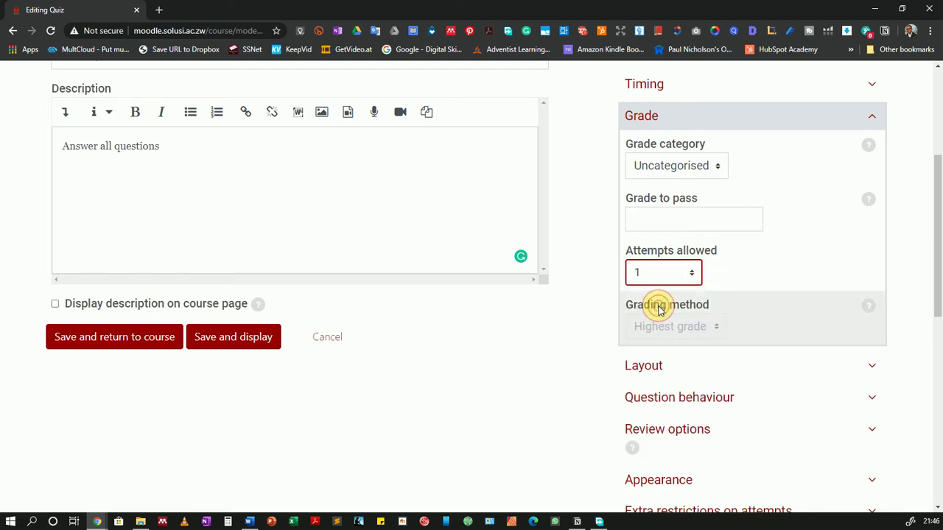
left_click(874, 120)
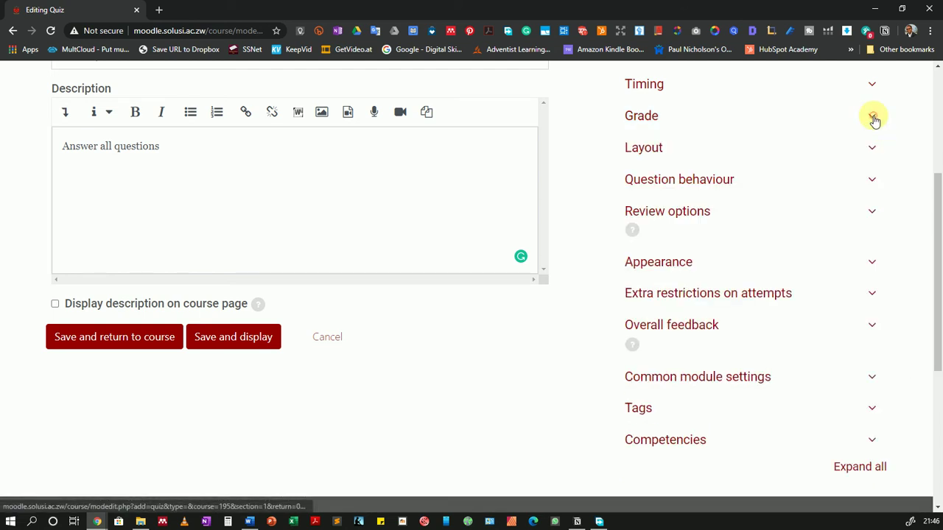
- Set the quiz layout's New page option to Never, all questions on one page
left_click(874, 150)
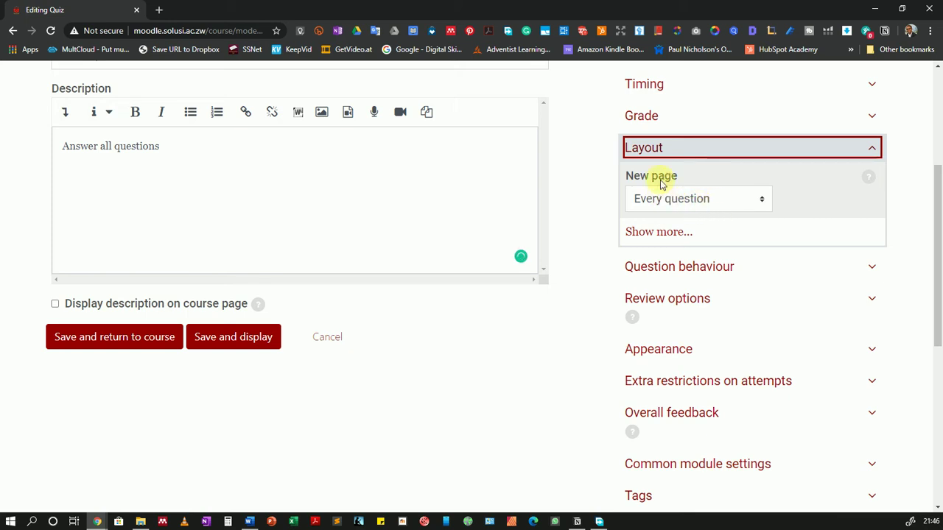
left_click(731, 198)
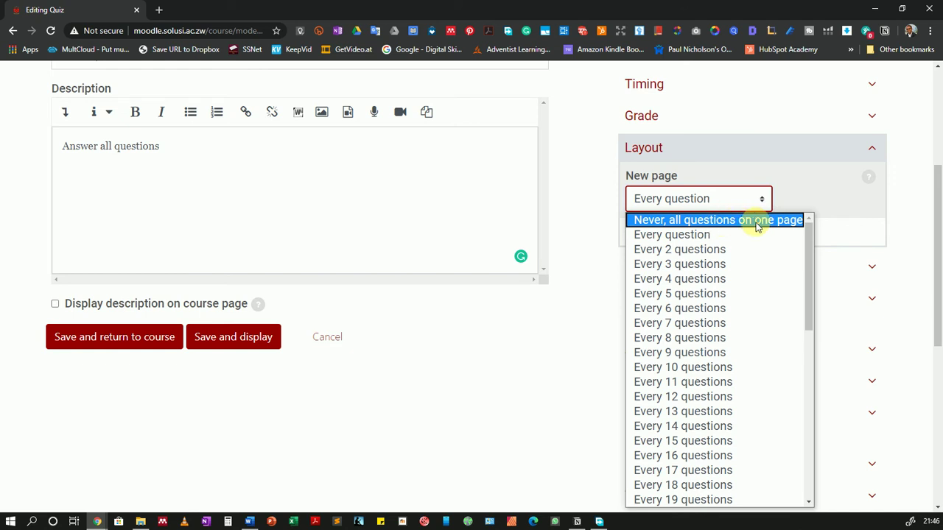
left_click(714, 220)
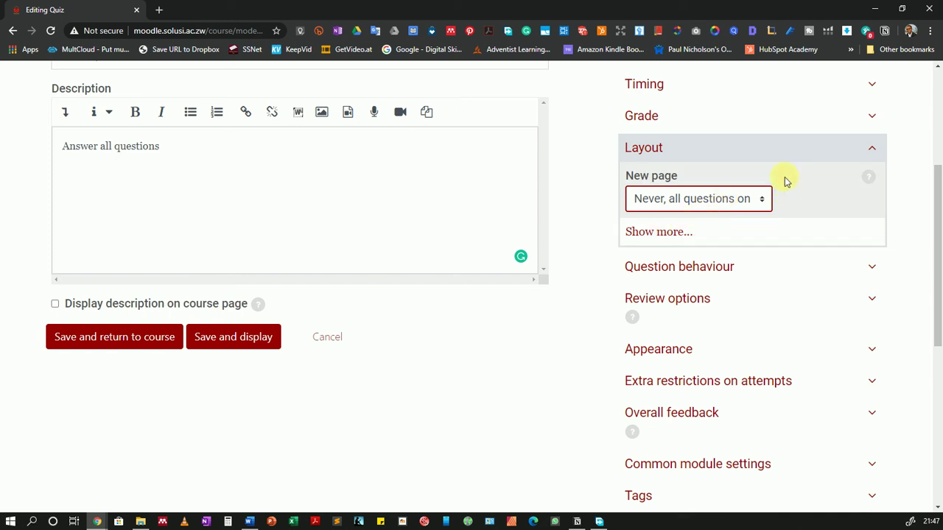
- Set the layout's advanced navigation method to Sequential and view the help for the New page setting
left_click(677, 237)
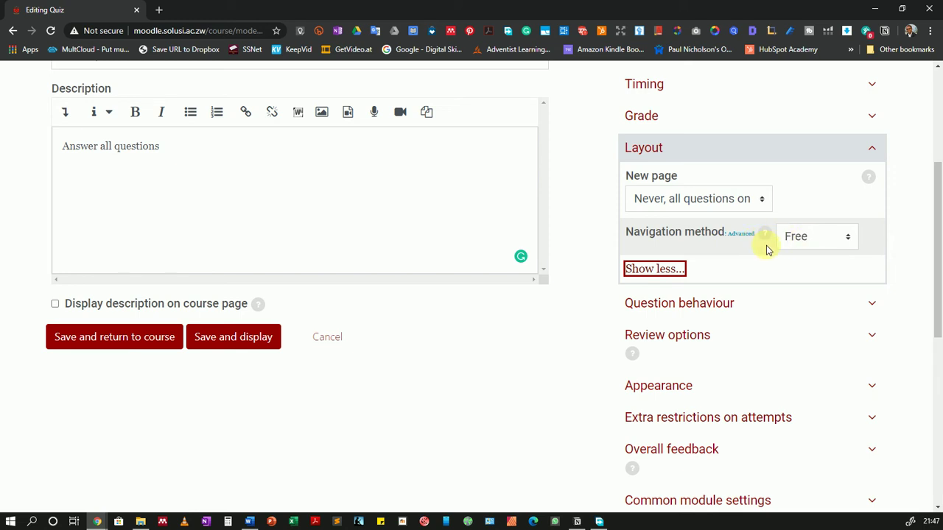
left_click(829, 244)
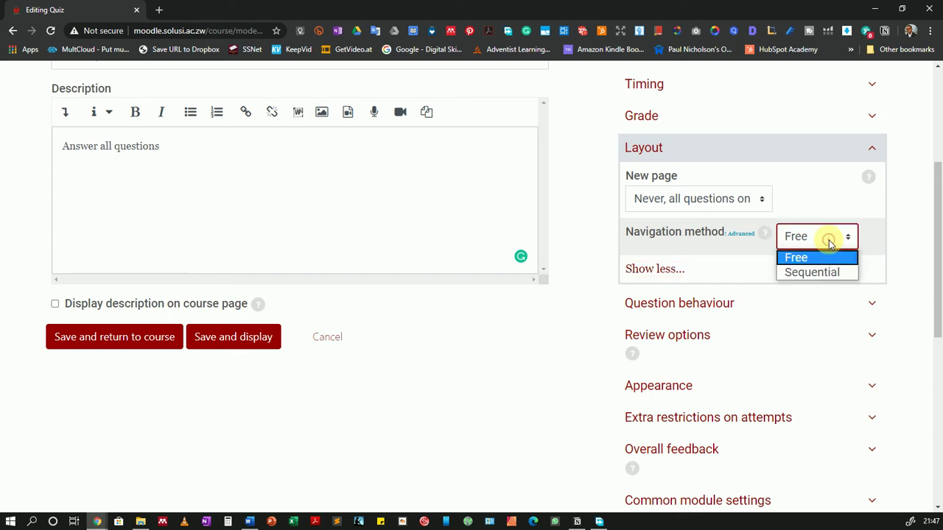
left_click(823, 272)
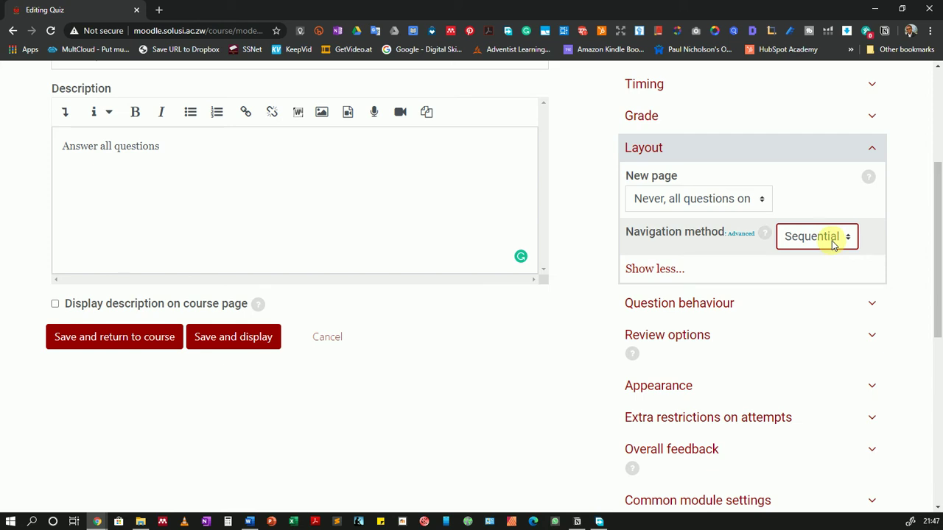
left_click(99, 189)
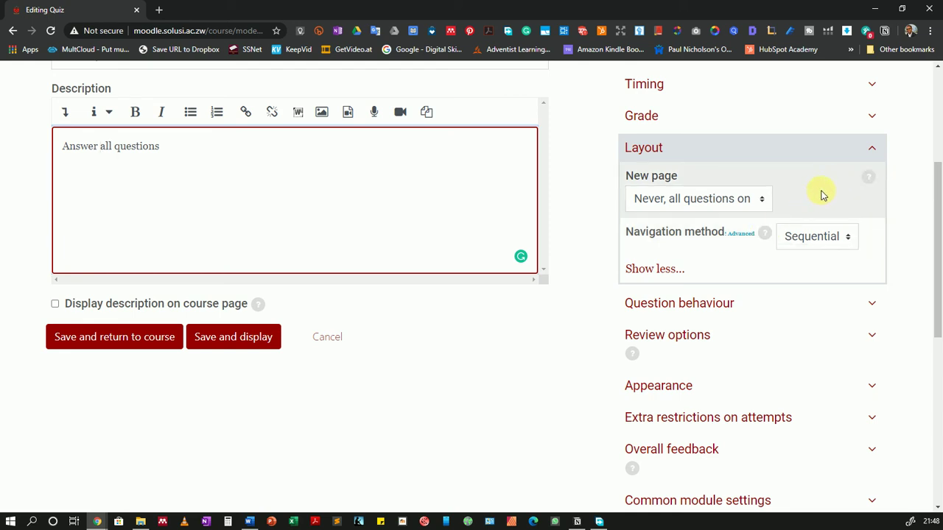
left_click(868, 177)
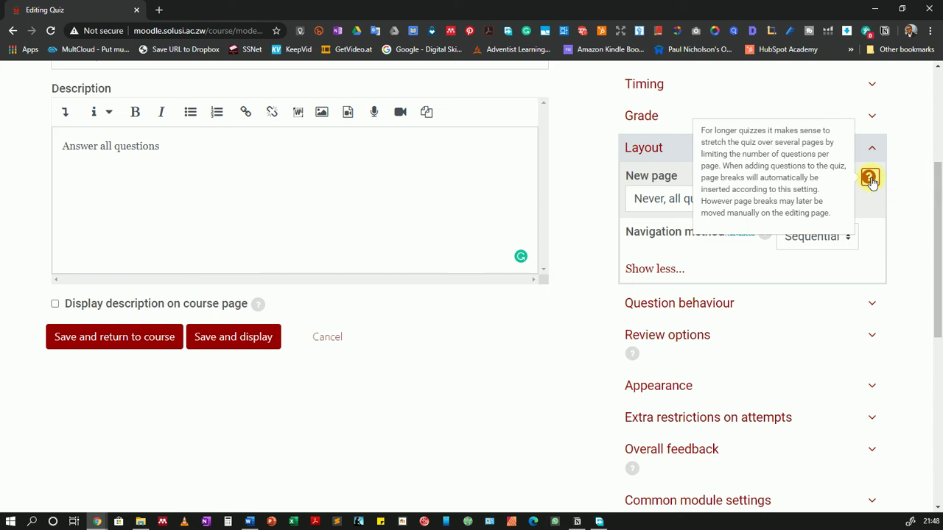
left_click(874, 152)
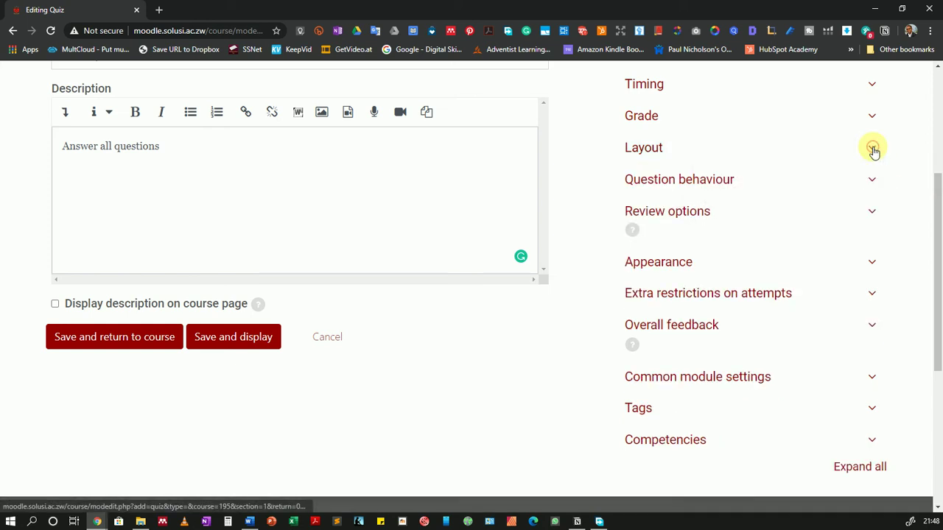
- View the Shuffle within questions choices in the Question behaviour settings, keeping Yes
left_click(871, 184)
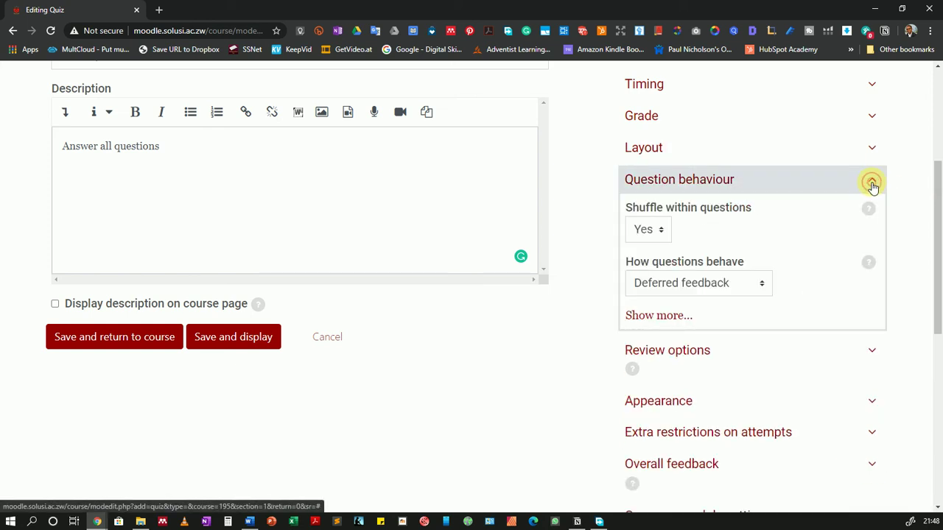
left_click(656, 235)
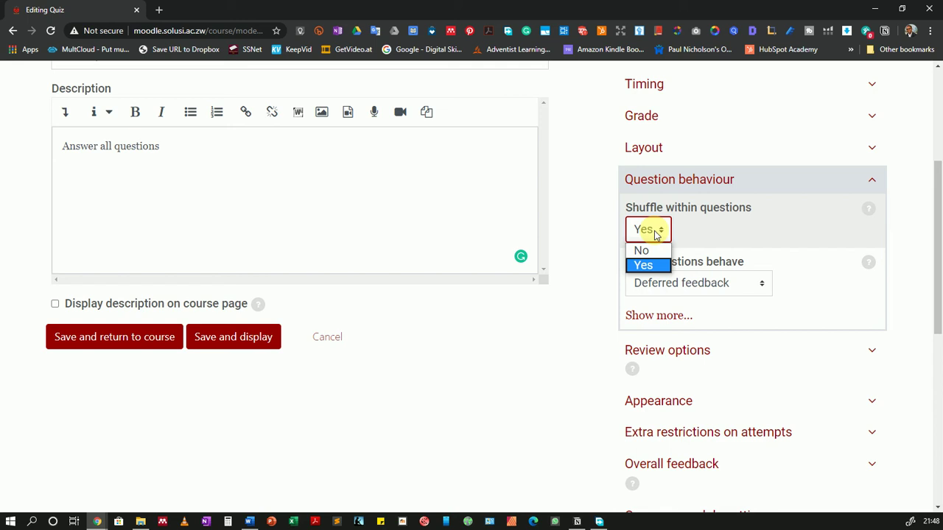
left_click(690, 239)
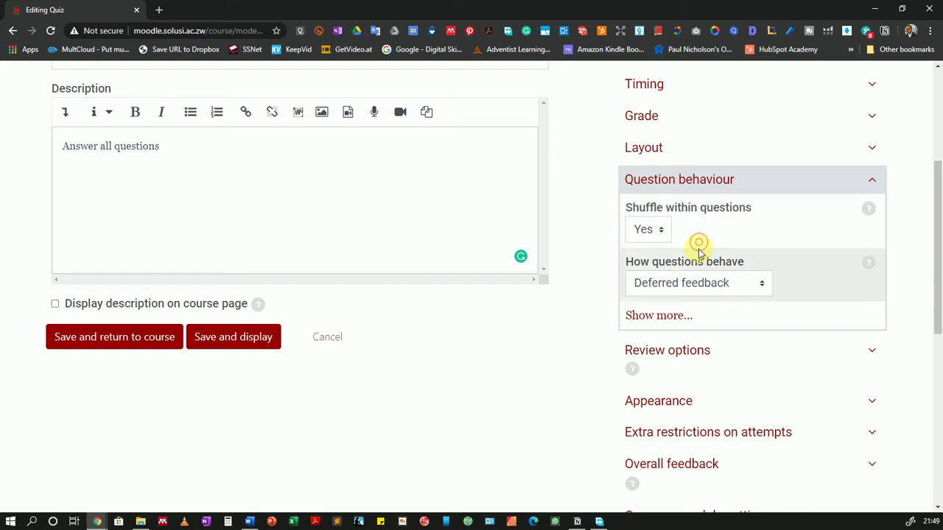
left_click(661, 232)
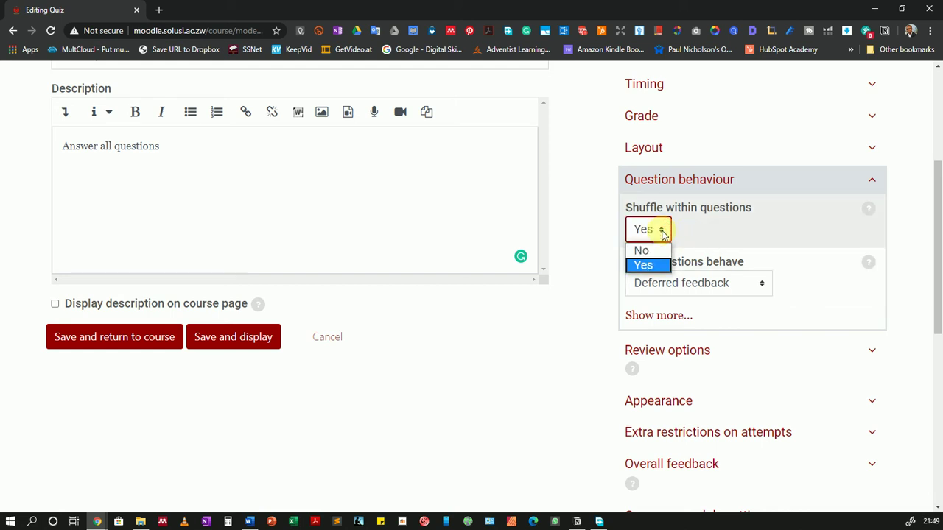
left_click(721, 243)
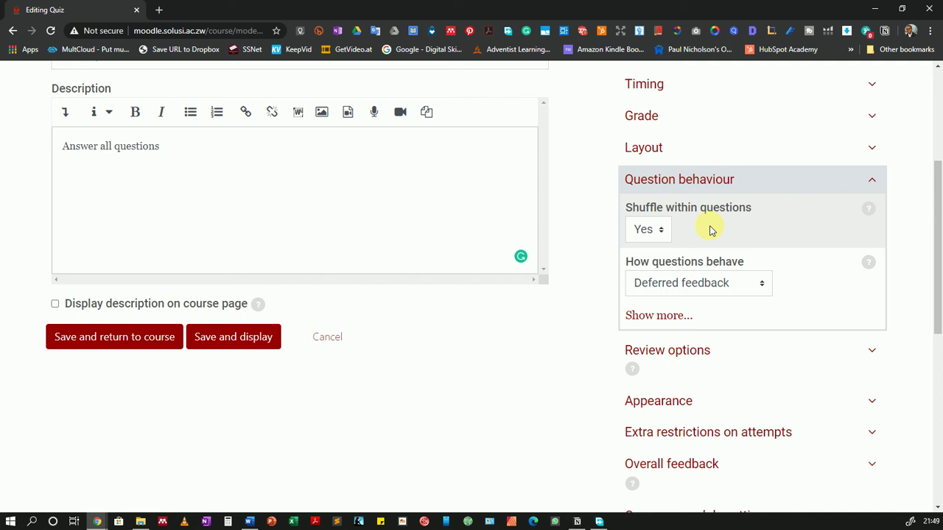
- Choose Deferred feedback for how questions behave and view the additional question behaviour settings
left_click(745, 284)
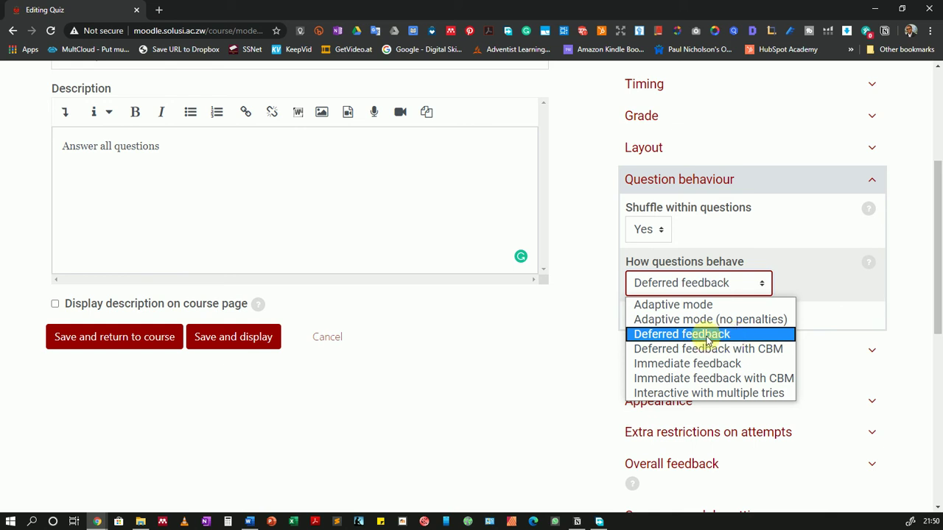
left_click(707, 335)
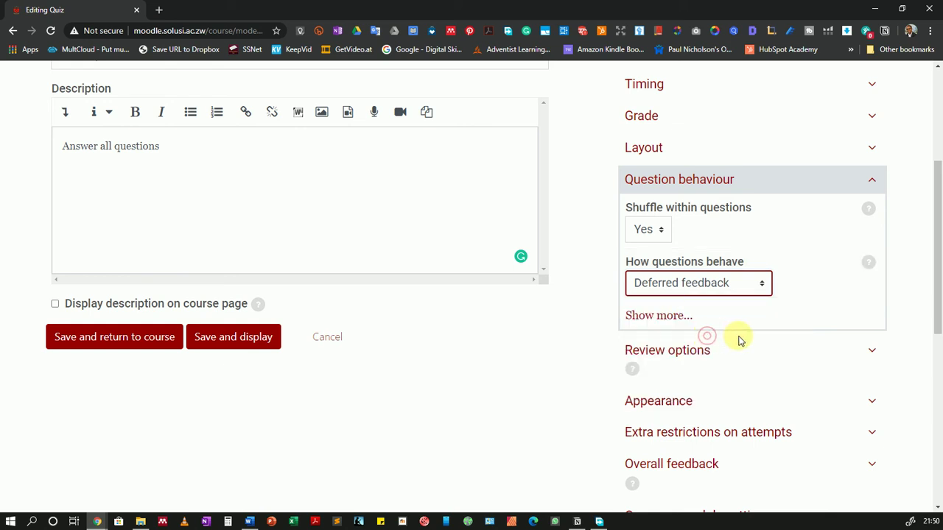
left_click(666, 316)
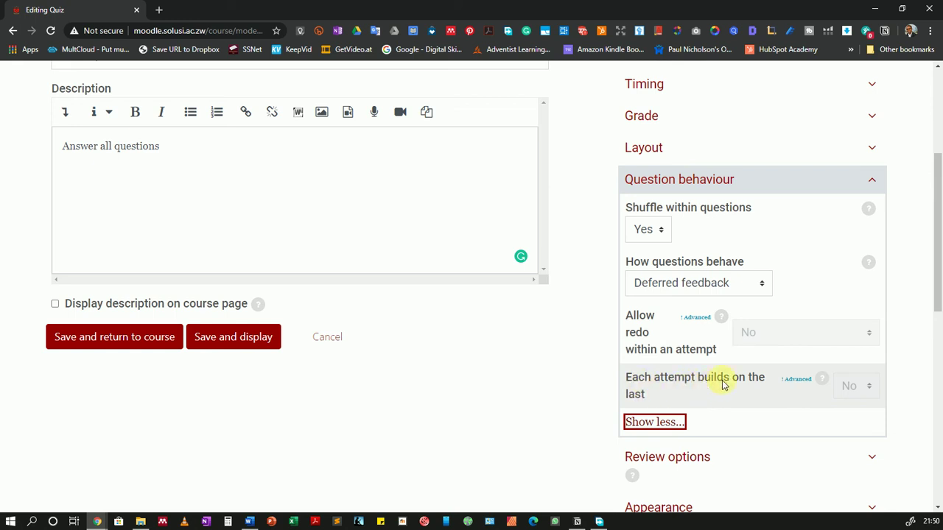
left_click(665, 421)
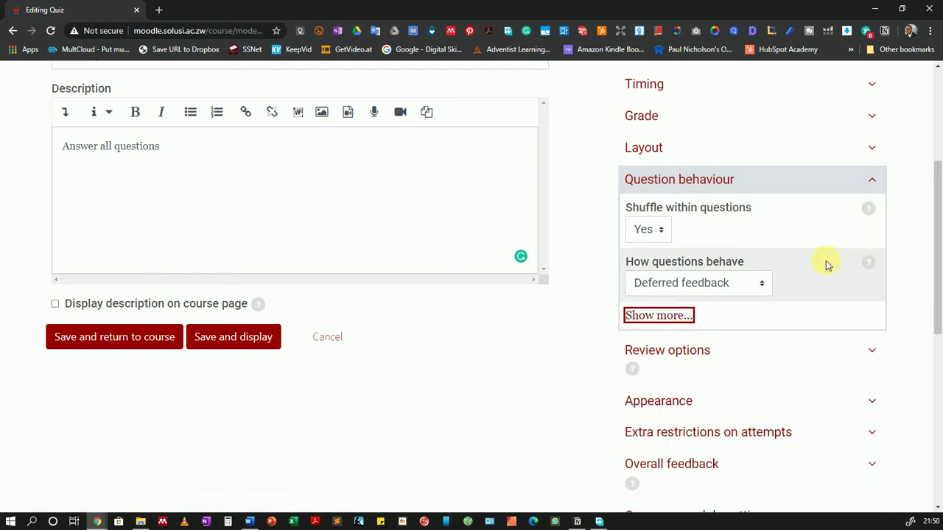
left_click(871, 181)
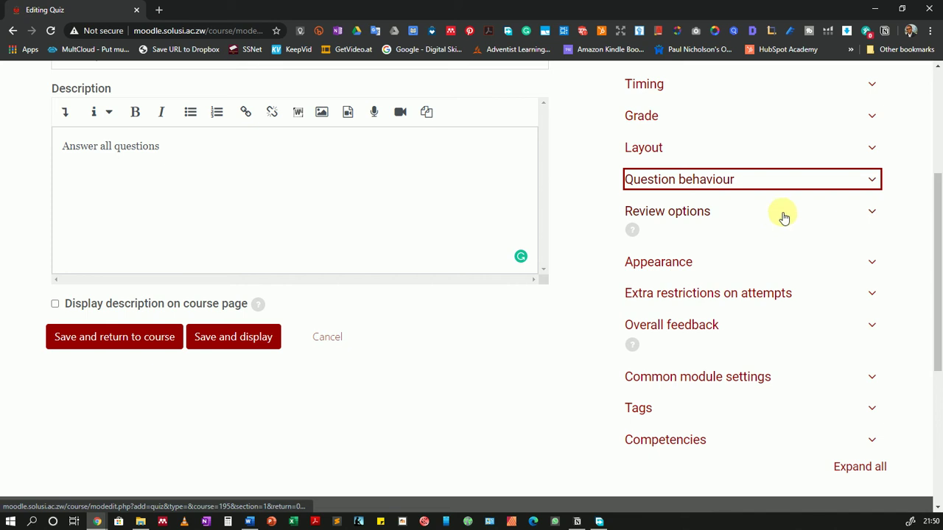
- In the Review options, disable The attempt and Overall feedback for the period immediately after the attempt
left_click(822, 213)
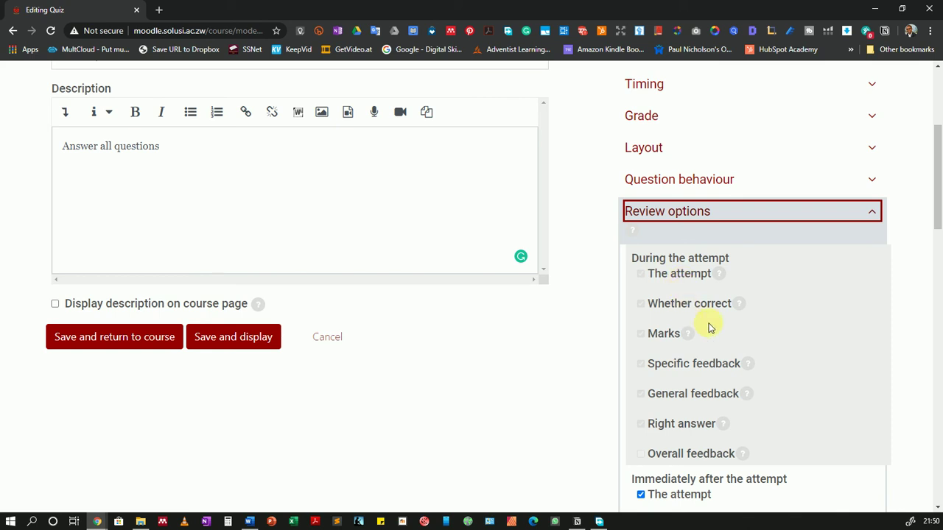
scroll(703, 324, "down", 2)
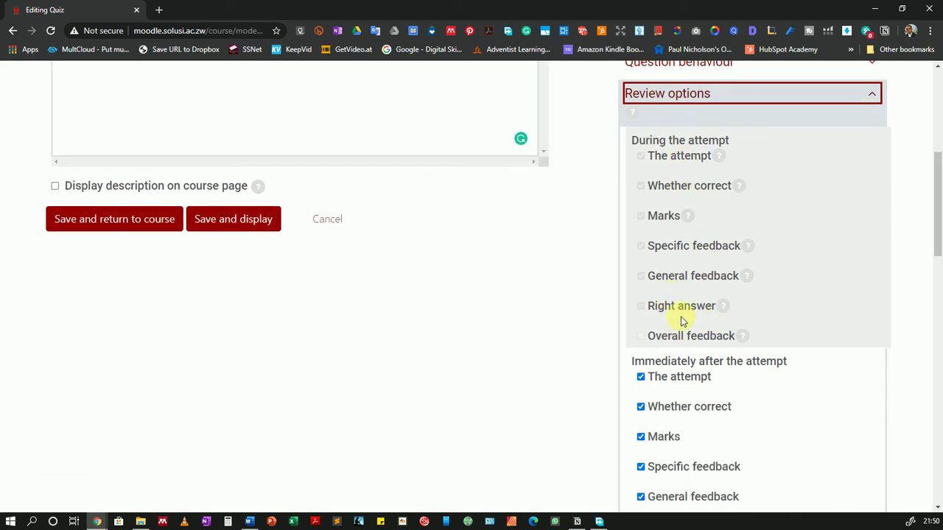
scroll(681, 316, "down", 2)
scroll(688, 270, "down", 2)
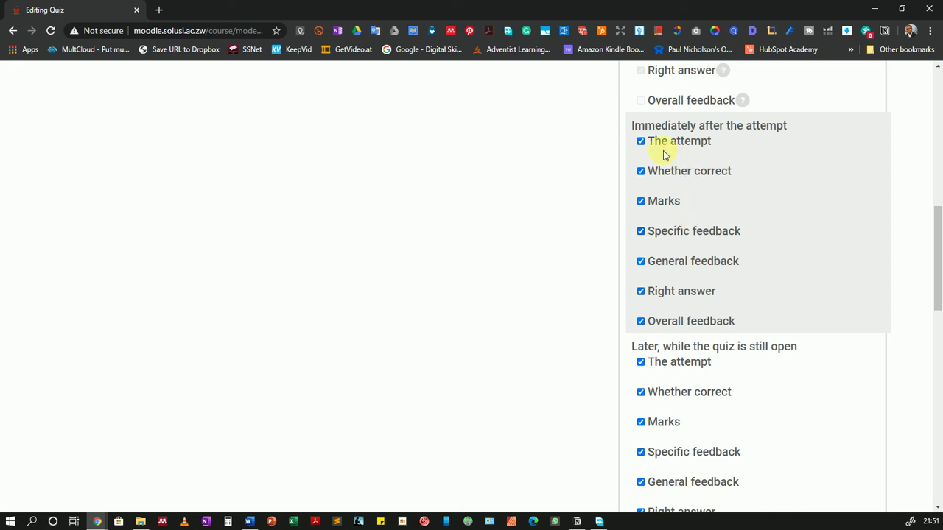
left_click(641, 141)
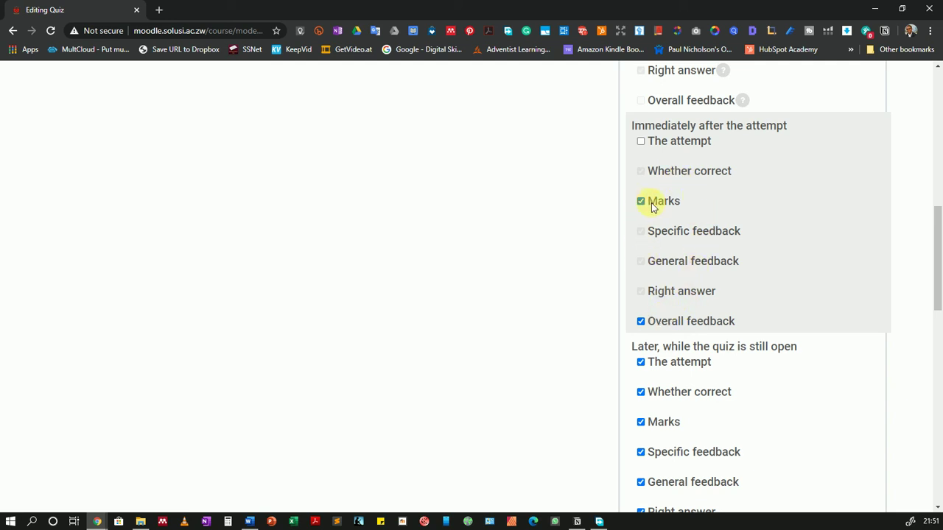
left_click(641, 321)
- Disable The attempt and Overall feedback for later review while the quiz is still open, and collapse the Review options
scroll(744, 311, "down", 2)
scroll(696, 251, "down", 1)
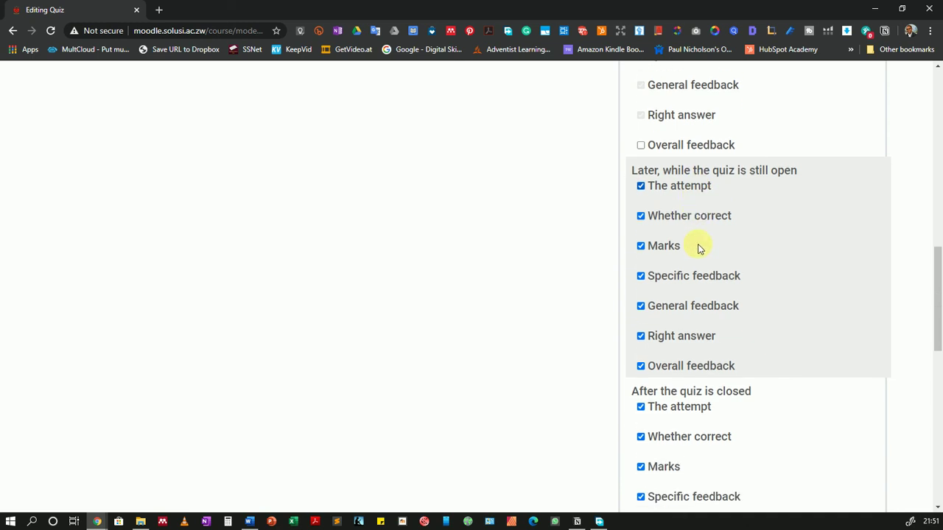
left_click(640, 185)
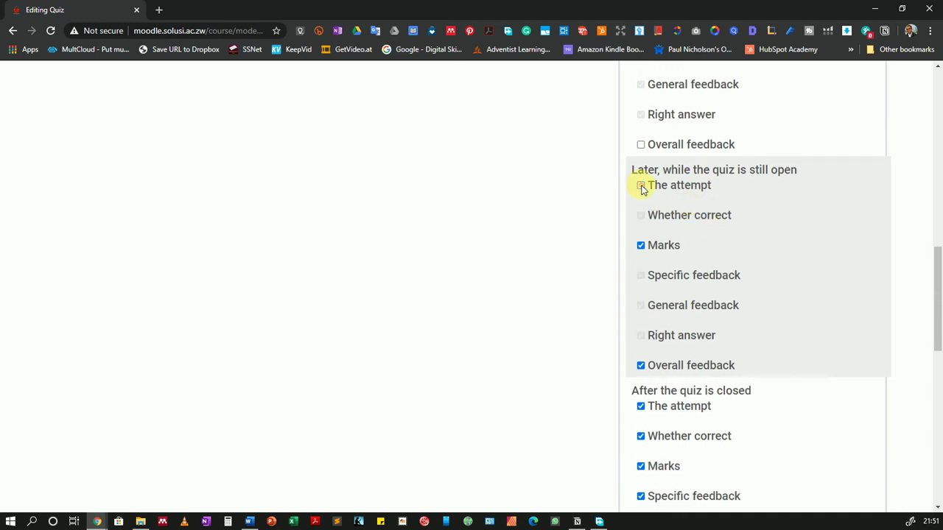
left_click(641, 365)
scroll(701, 250, "down", 3)
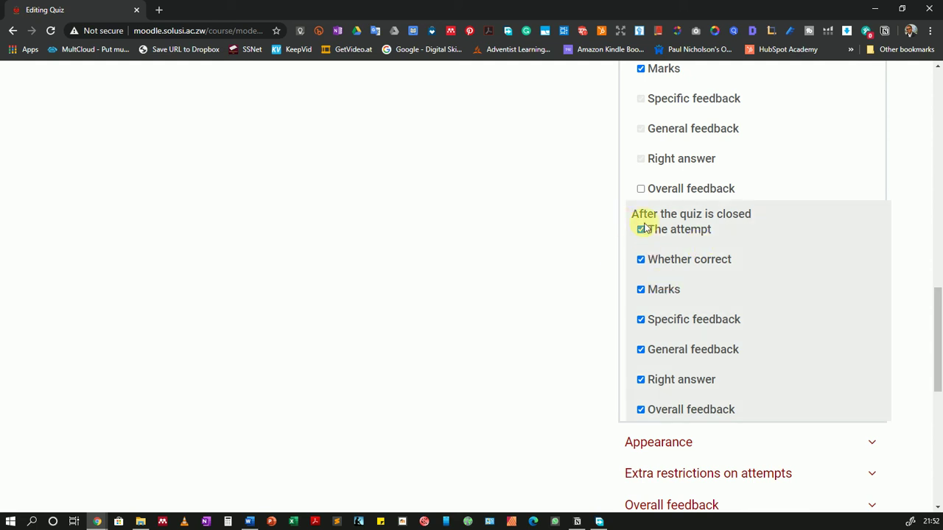
scroll(841, 221, "up", 5)
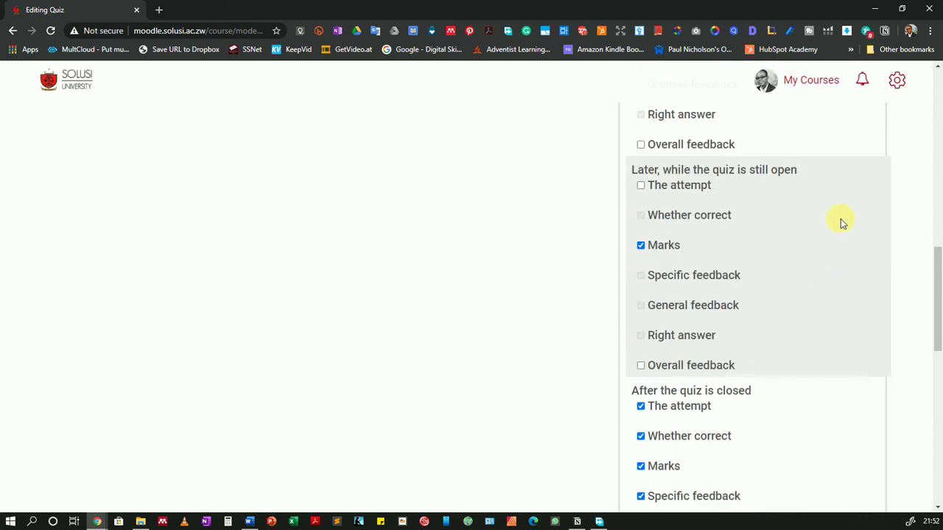
scroll(847, 181, "up", 4)
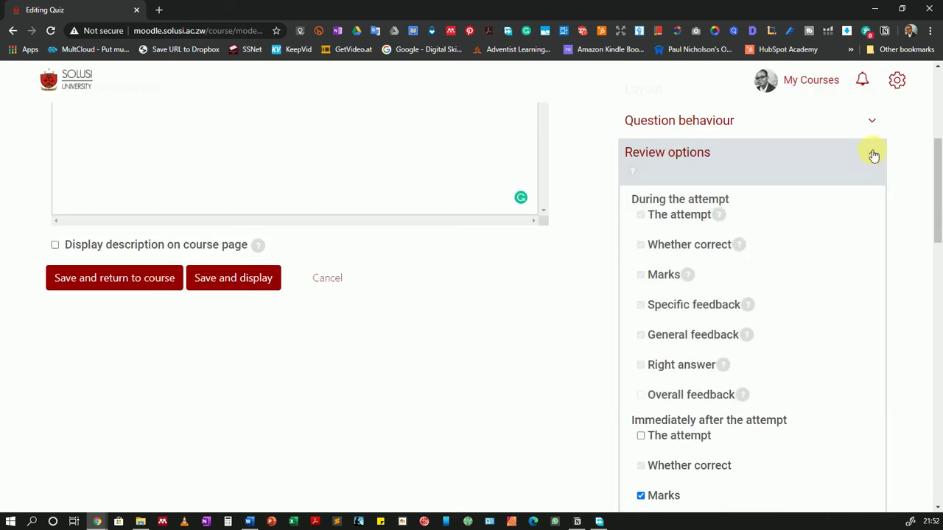
left_click(871, 153)
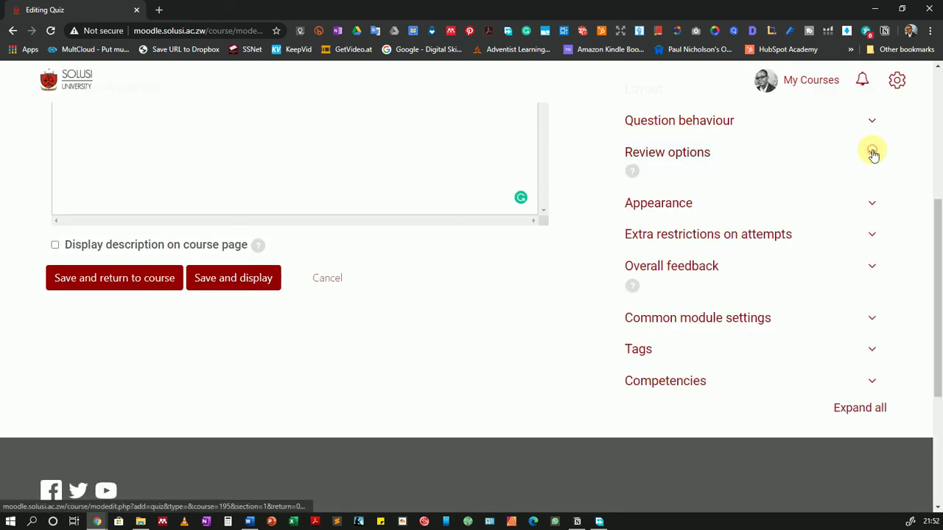
- Review the Appearance settings, including the advanced decimal places and block display options, and collapse the section
left_click(871, 205)
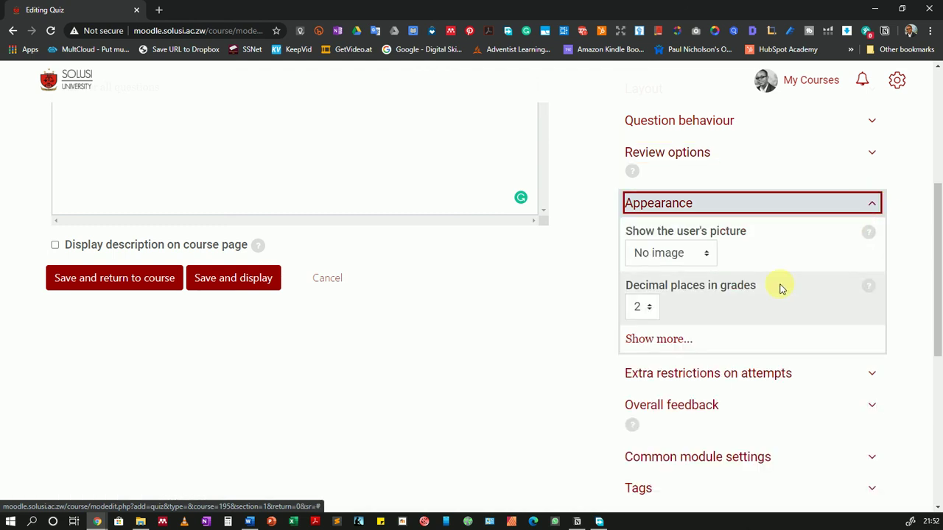
left_click(660, 337)
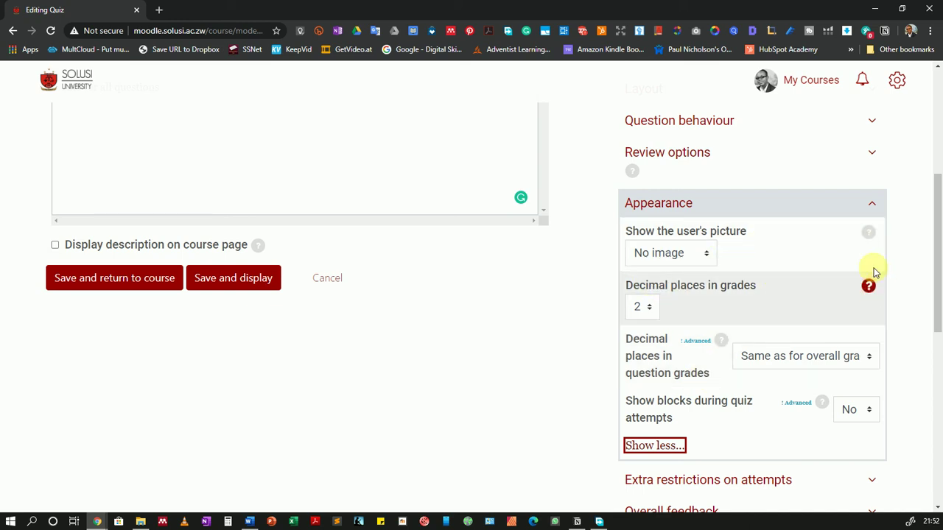
left_click(872, 204)
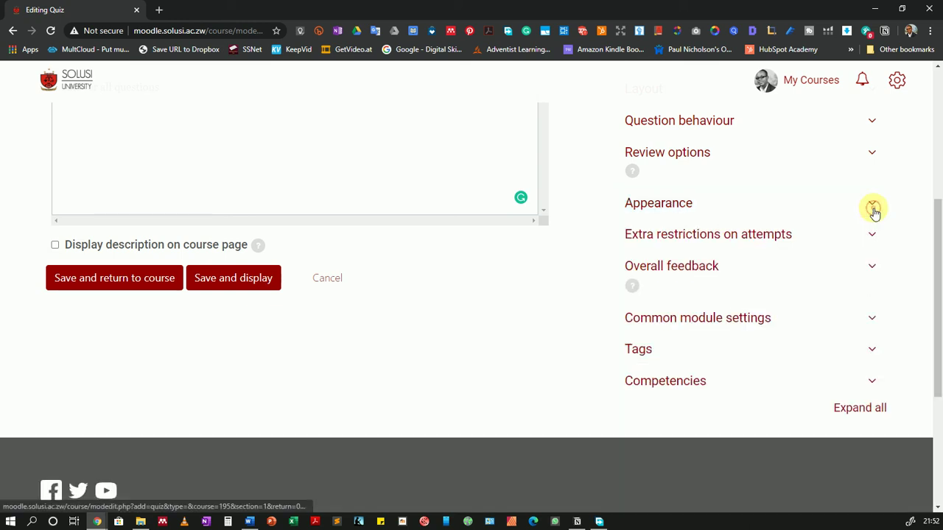
left_click(870, 267)
left_click(871, 267)
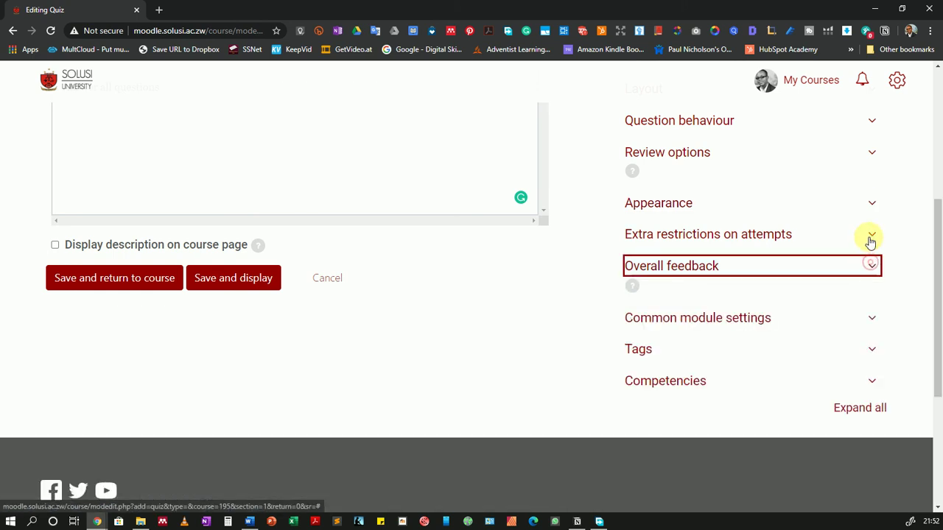
- Show all Extra restrictions on attempts and review the password, network address and enforced delay settings
left_click(872, 234)
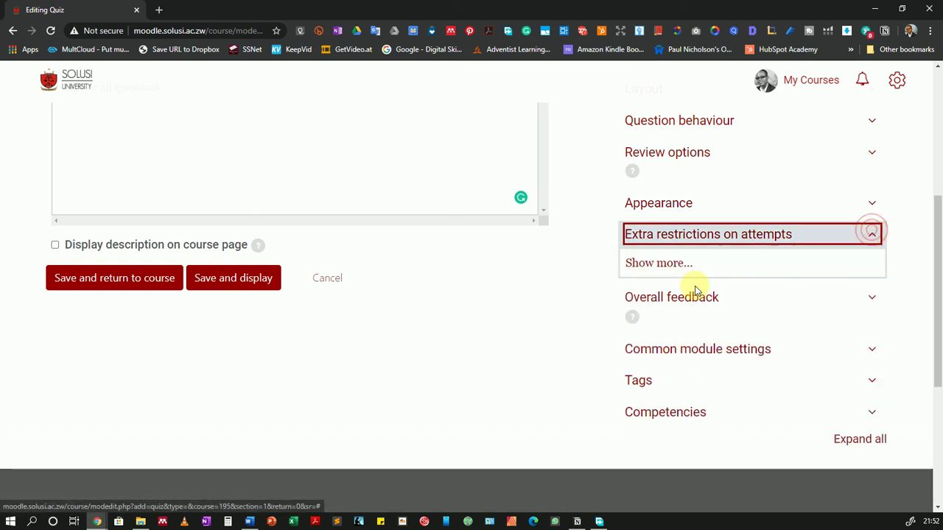
left_click(662, 263)
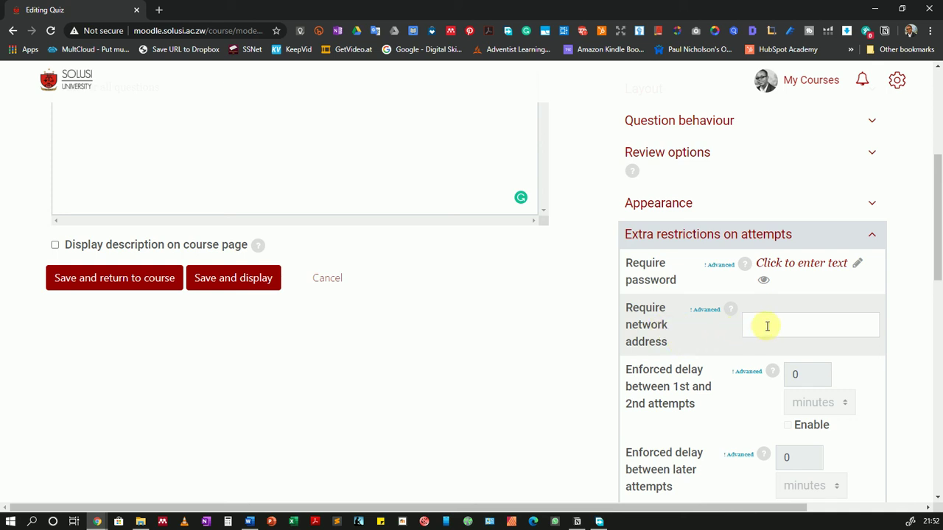
scroll(766, 326, "down", 2)
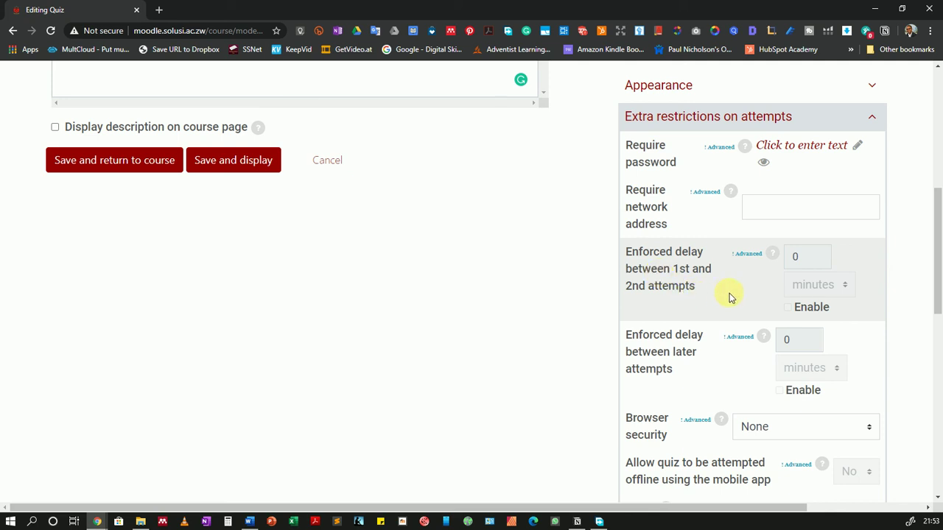
scroll(730, 296, "down", 2)
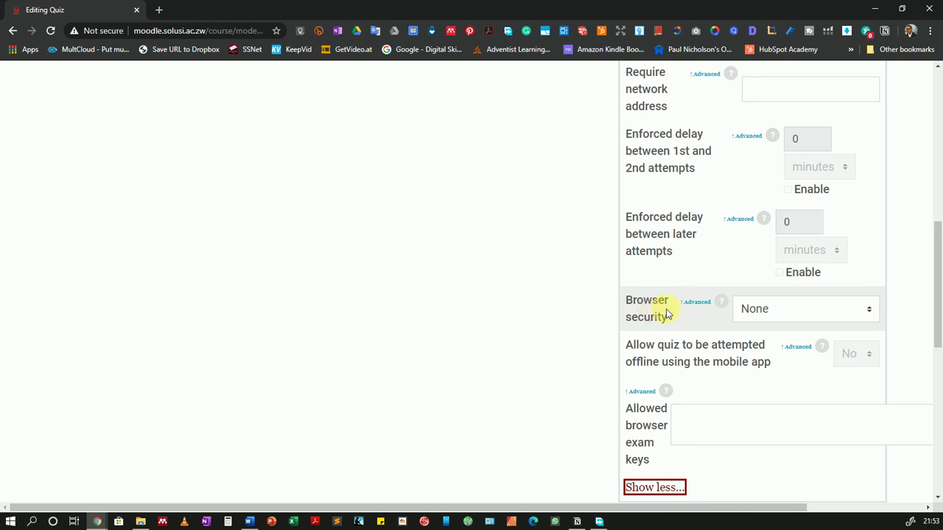
- View the Browser security choices, keeping None, and collapse the Extra restrictions on attempts
left_click(782, 308)
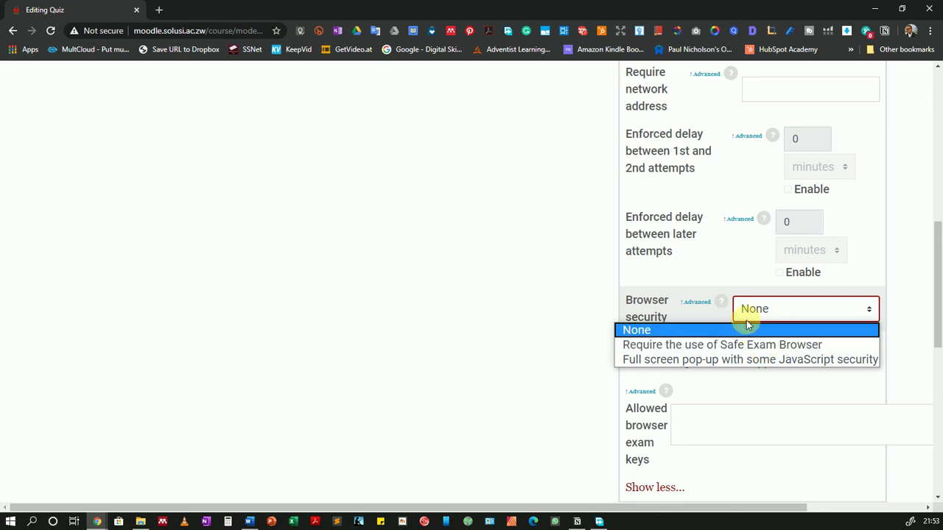
left_click(698, 332)
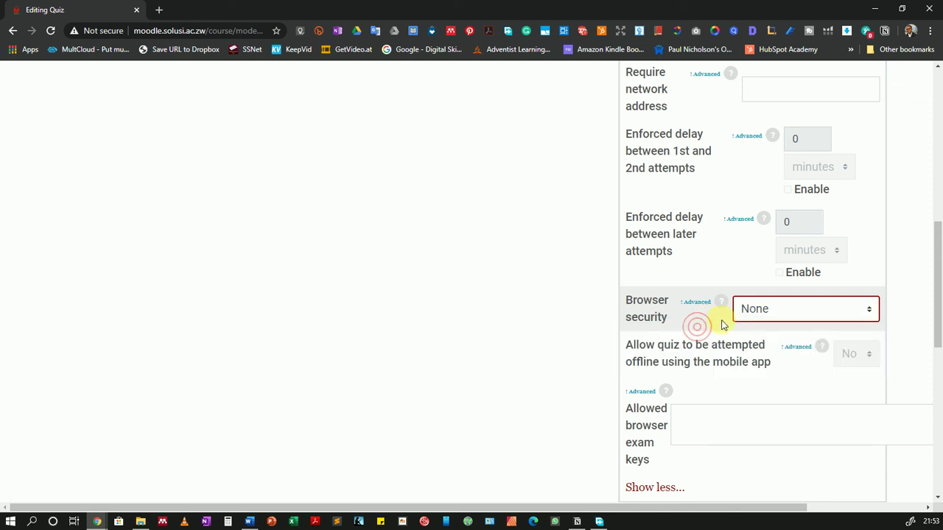
scroll(719, 321, "down", 1)
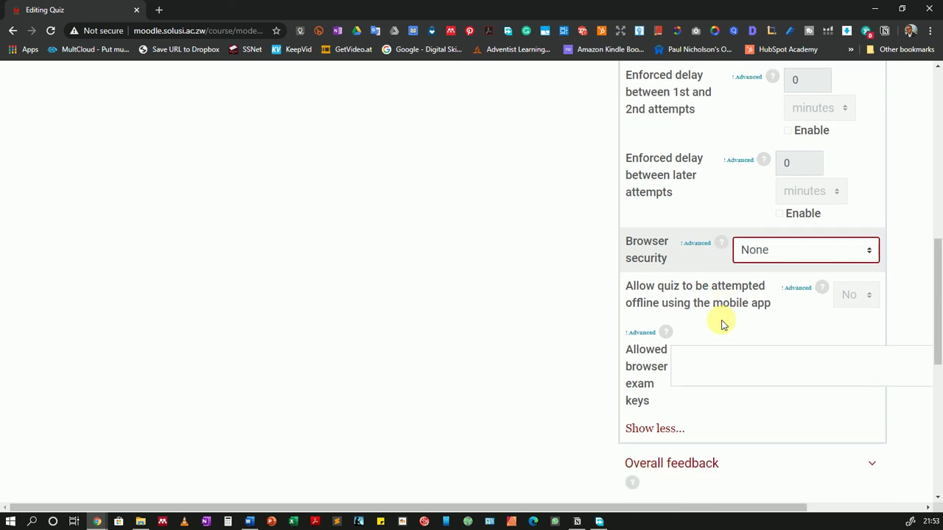
left_click(650, 428)
scroll(810, 361, "down", 1)
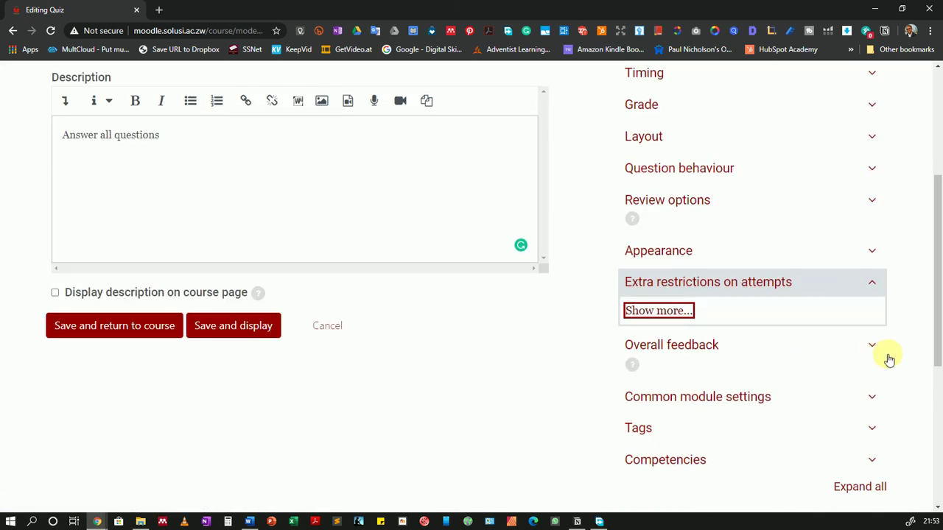
left_click(872, 285)
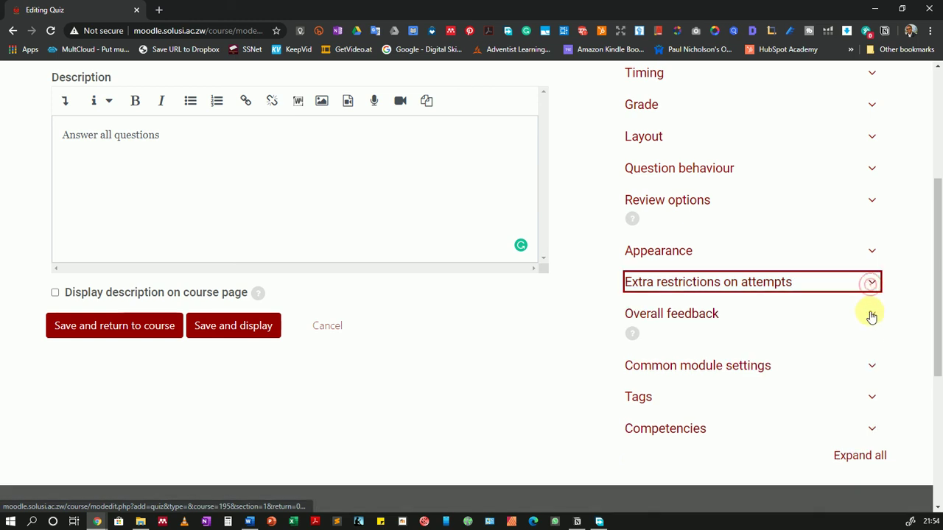
- Examine the grade boundary and feedback fields in the Overall feedback settings, and collapse the section
left_click(871, 314)
scroll(870, 327, "down", 1)
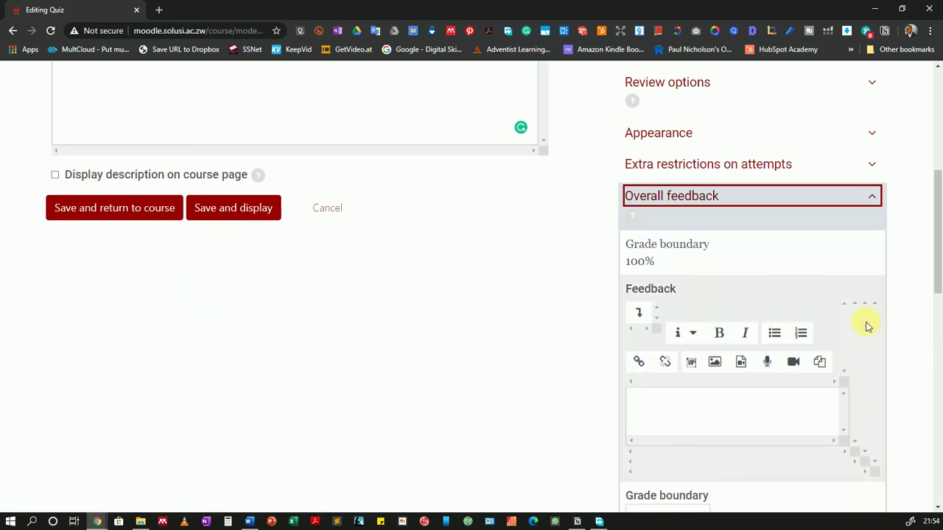
scroll(866, 327, "down", 1)
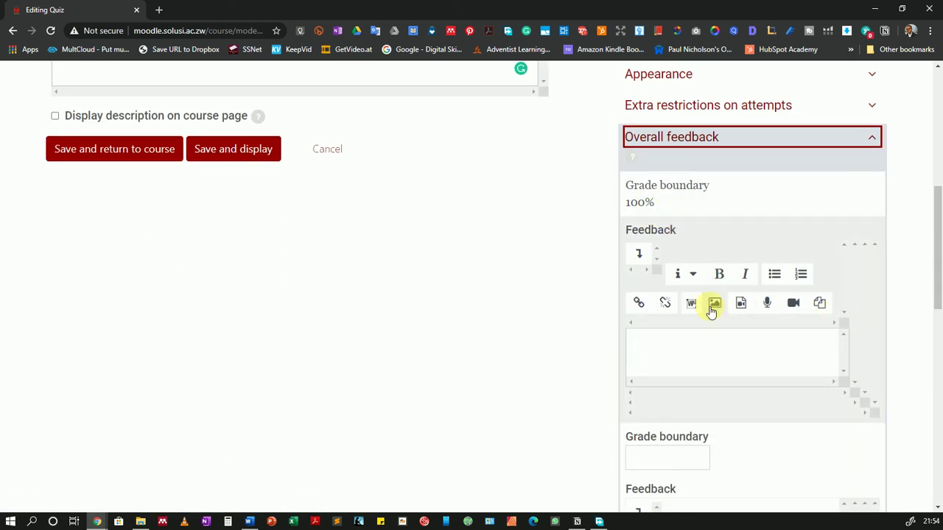
left_click(699, 351)
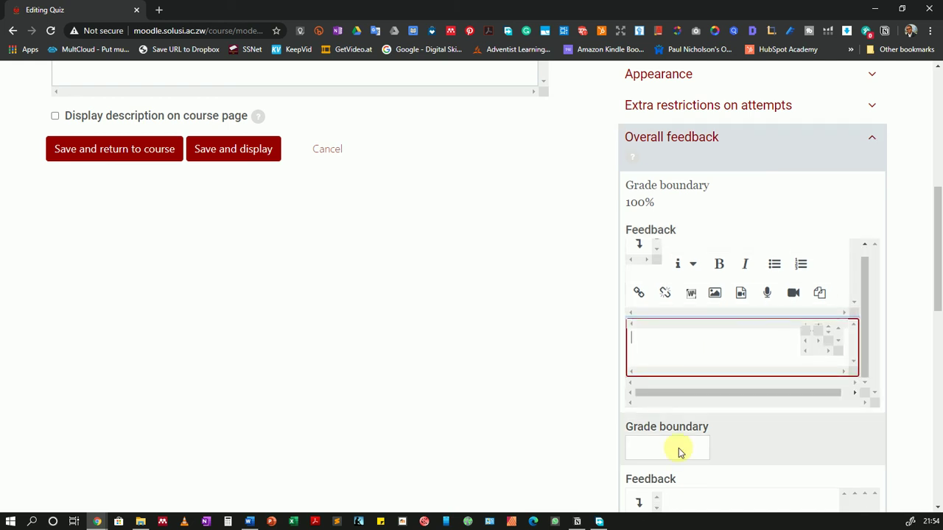
scroll(678, 446, "down", 2)
scroll(729, 390, "down", 1)
scroll(810, 331, "up", 5)
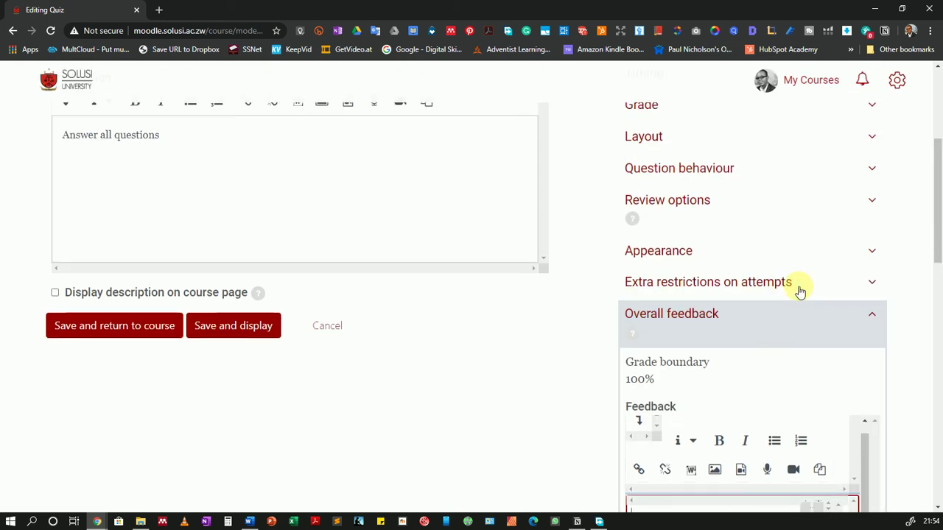
left_click(874, 320)
- Review the Common module settings, Tags and Competencies sections, collapsing each one
scroll(803, 313, "down", 2)
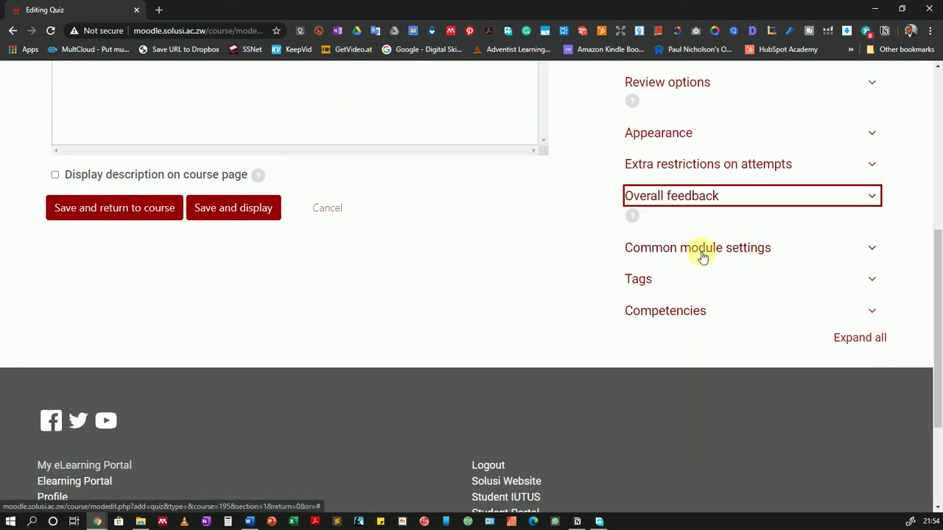
left_click(868, 250)
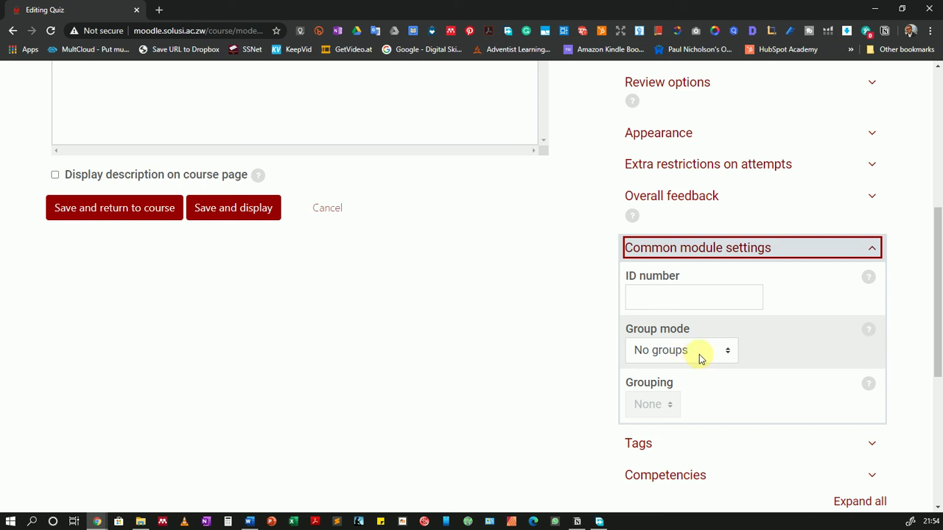
left_click(872, 252)
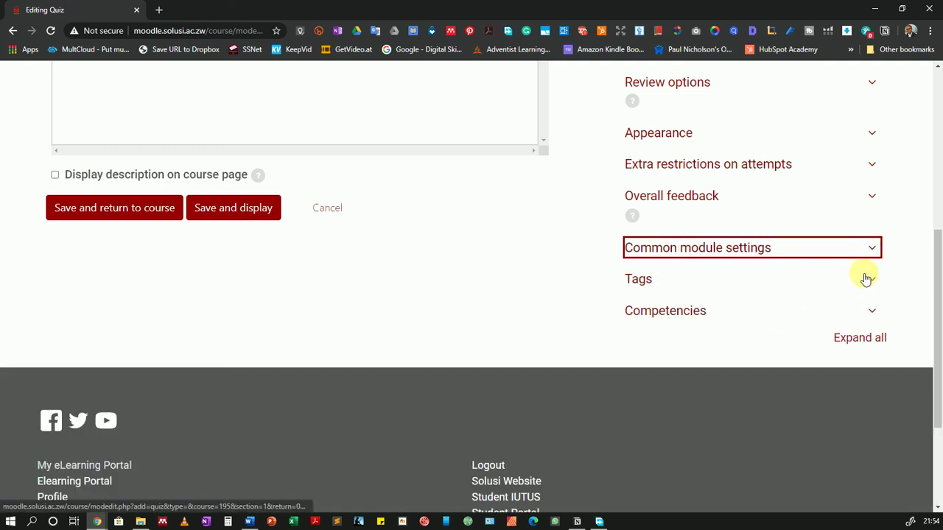
left_click(867, 278)
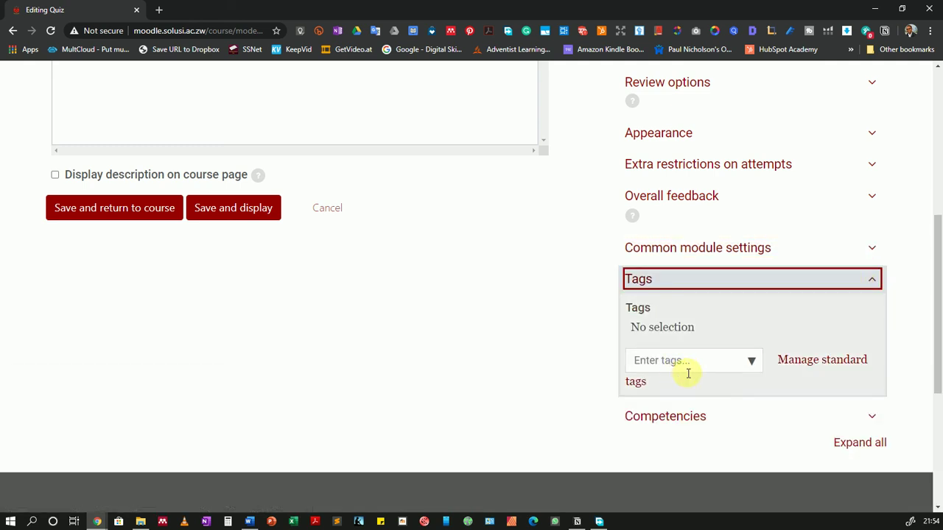
left_click(866, 279)
left_click(871, 311)
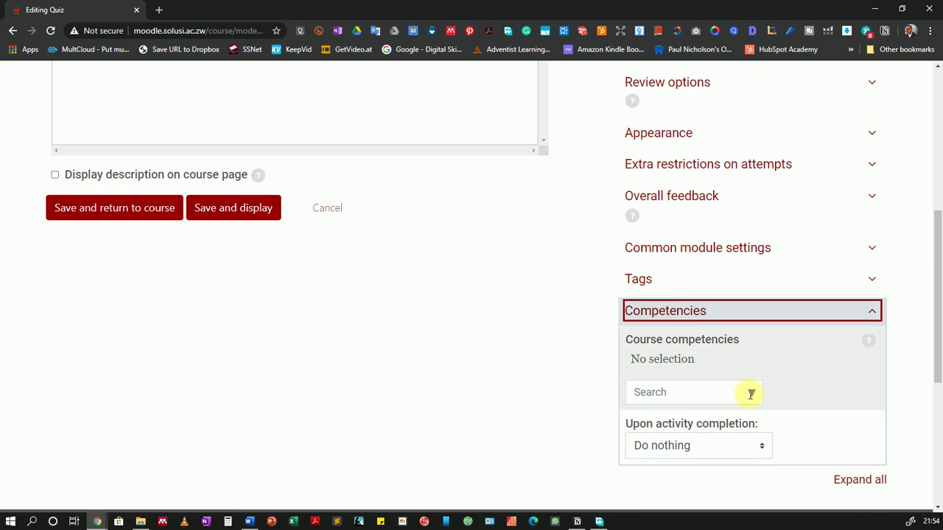
left_click(873, 312)
- Save the Demo Quiz settings and display the quiz's page
scroll(245, 379, "up", 3)
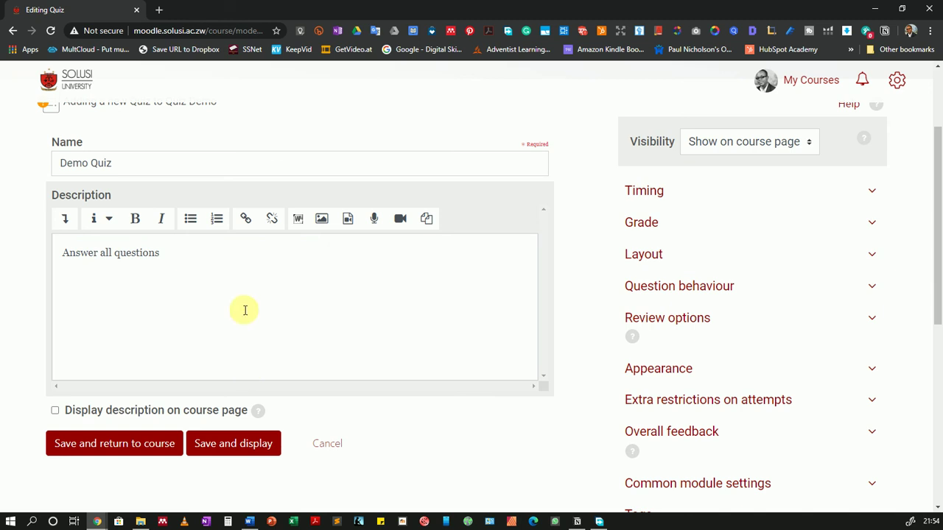
scroll(242, 309, "up", 2)
scroll(243, 310, "down", 2)
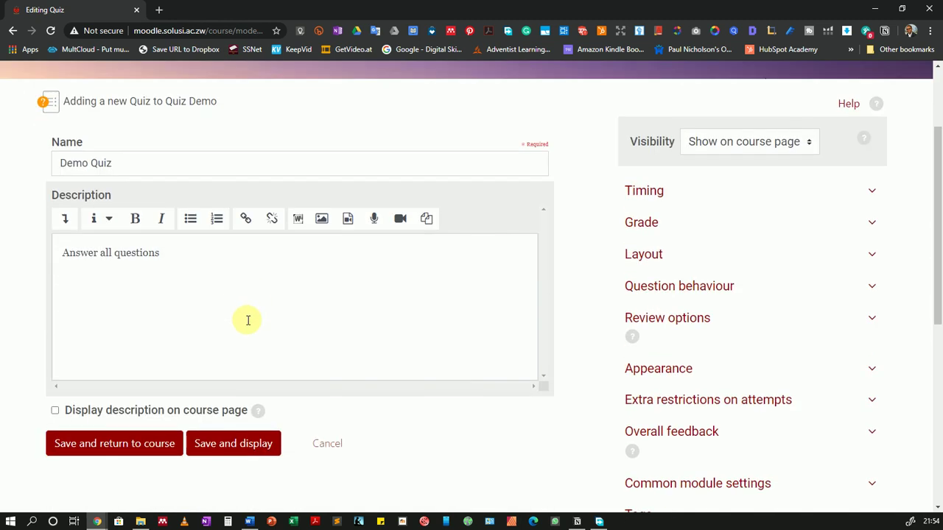
left_click(234, 444)
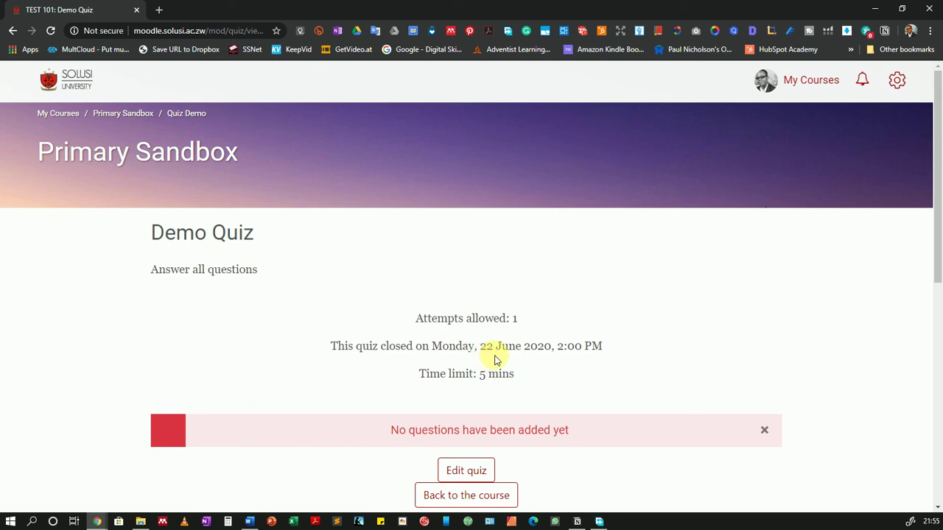
scroll(490, 361, "down", 1)
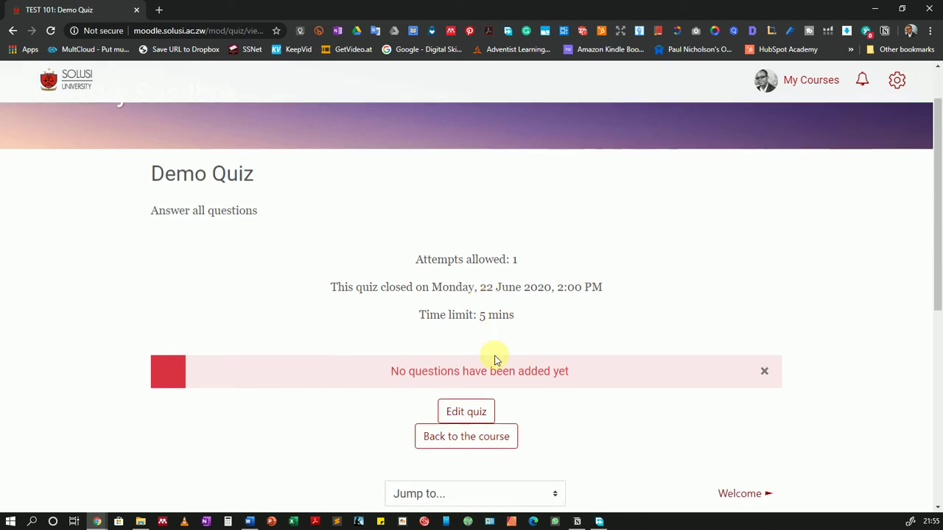